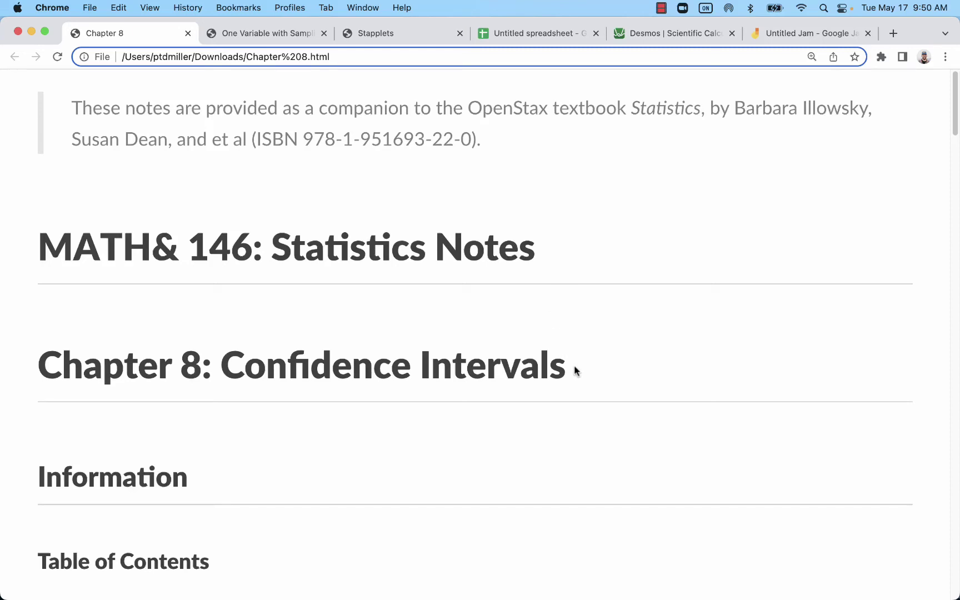
# - Highlight 'Confidence Intervals' in the Chapter 8 title
pyautogui.moveTo(575, 371); pyautogui.dragTo(227, 368)
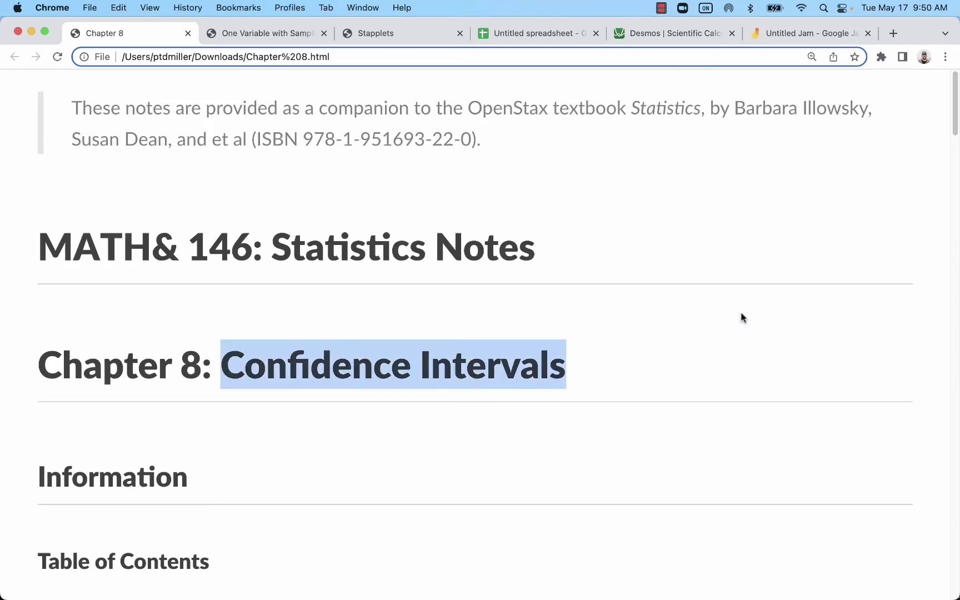
pyautogui.scroll(-5, 721, 303)
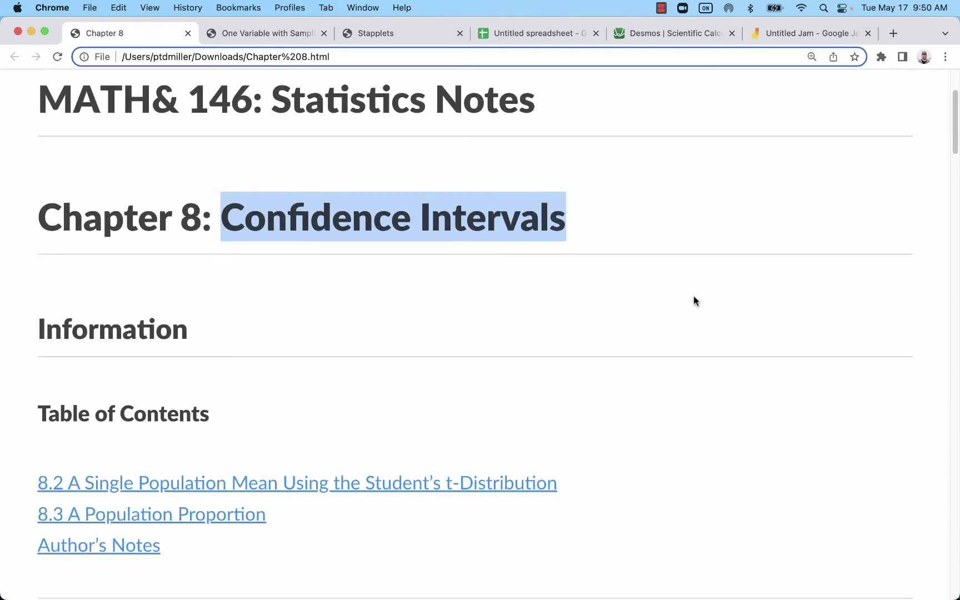
pyautogui.scroll(-8, 468, 338)
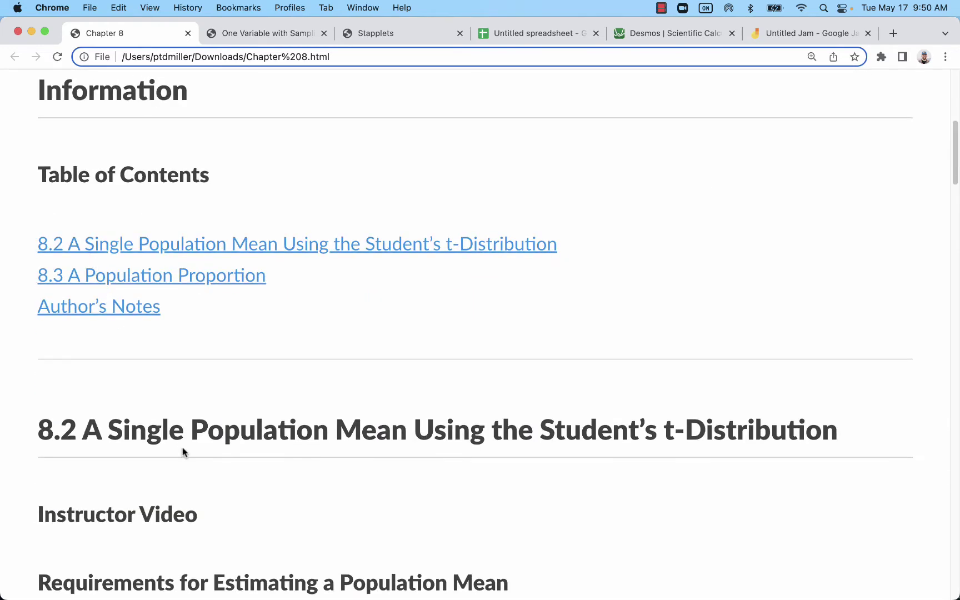
# - Highlight 'Single Population Mean' and review the section 8.2 requirements and formula table
pyautogui.moveTo(112, 427); pyautogui.dragTo(407, 428)
pyautogui.scroll(-1, 479, 406)
pyautogui.scroll(-7, 480, 403)
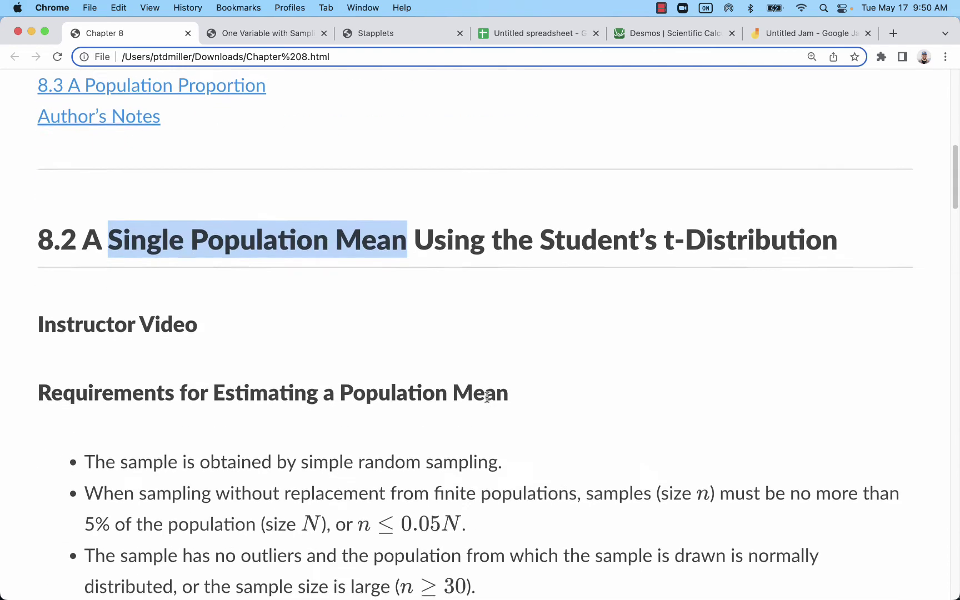
pyautogui.scroll(-20, 488, 401)
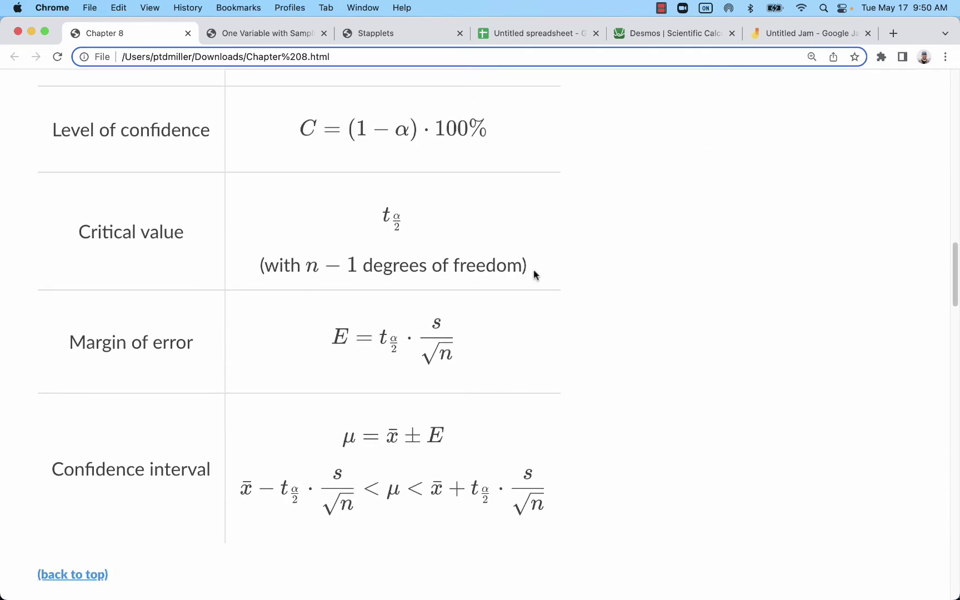
pyautogui.scroll(20, 445, 343)
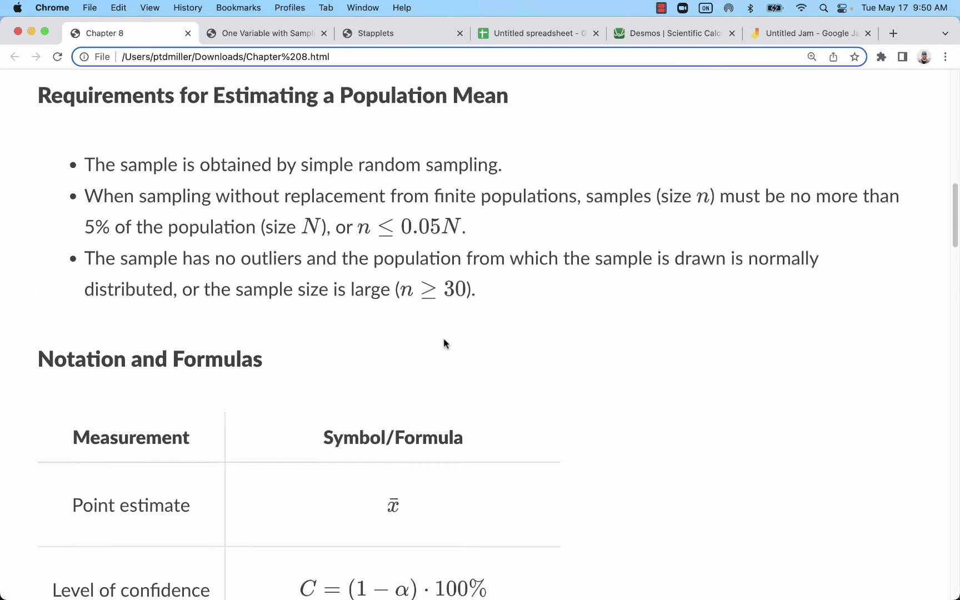
pyautogui.scroll(3, 445, 344)
pyautogui.scroll(-4, 445, 343)
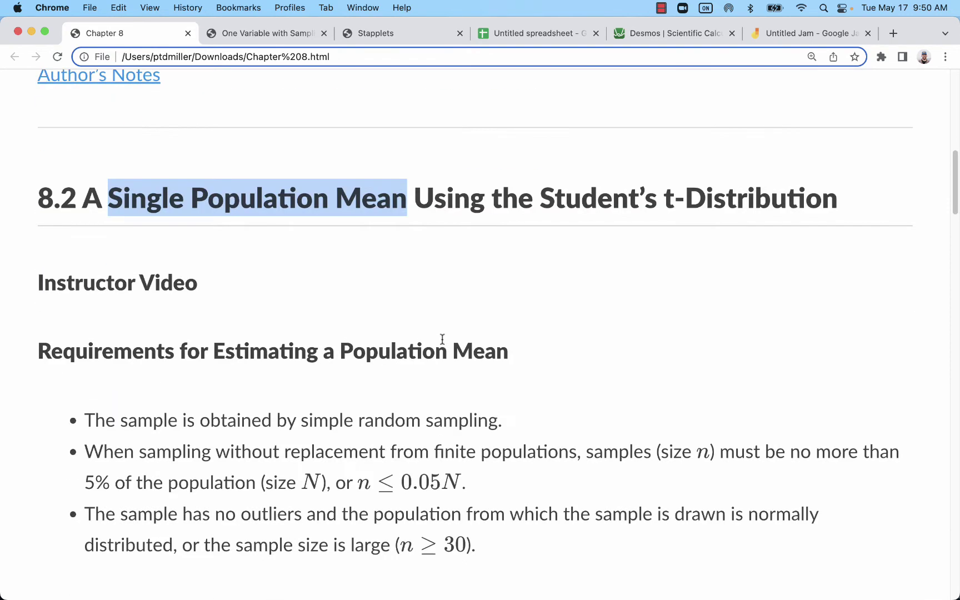
pyautogui.scroll(-3, 442, 339)
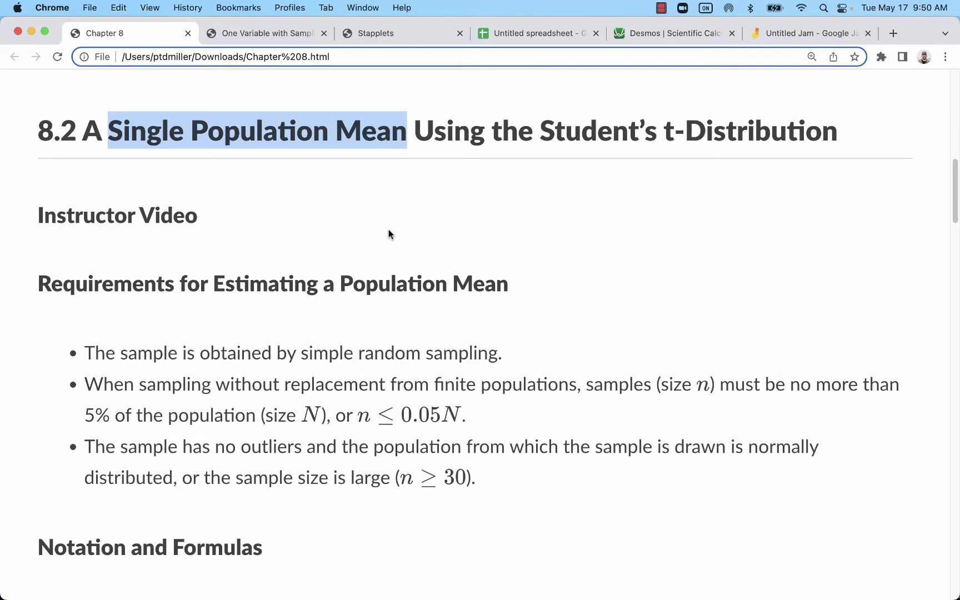
# - Switch between the Stapplets and sampling applet tabs, then go back to the new tab page
pyautogui.click(408, 33)
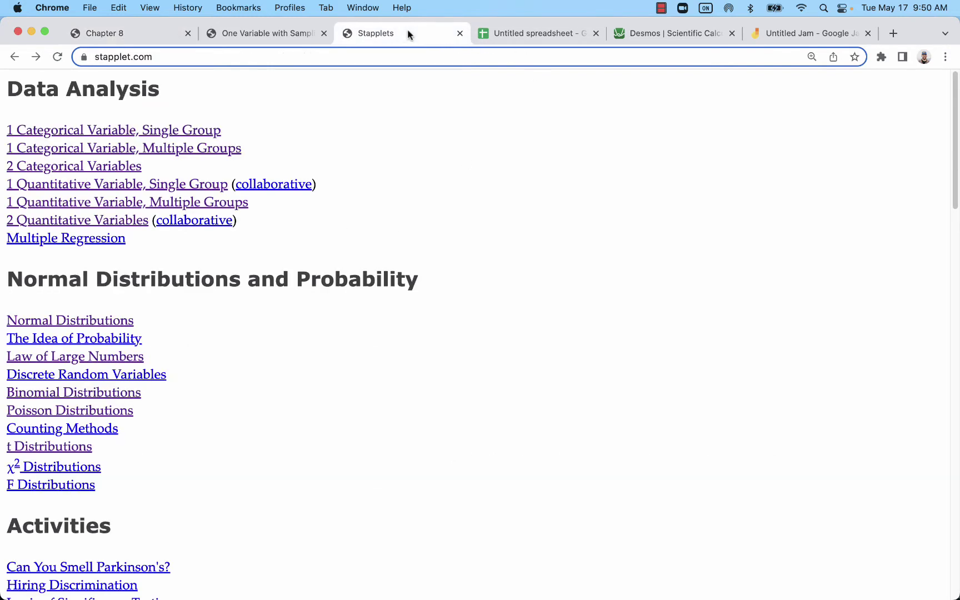
pyautogui.click(245, 35)
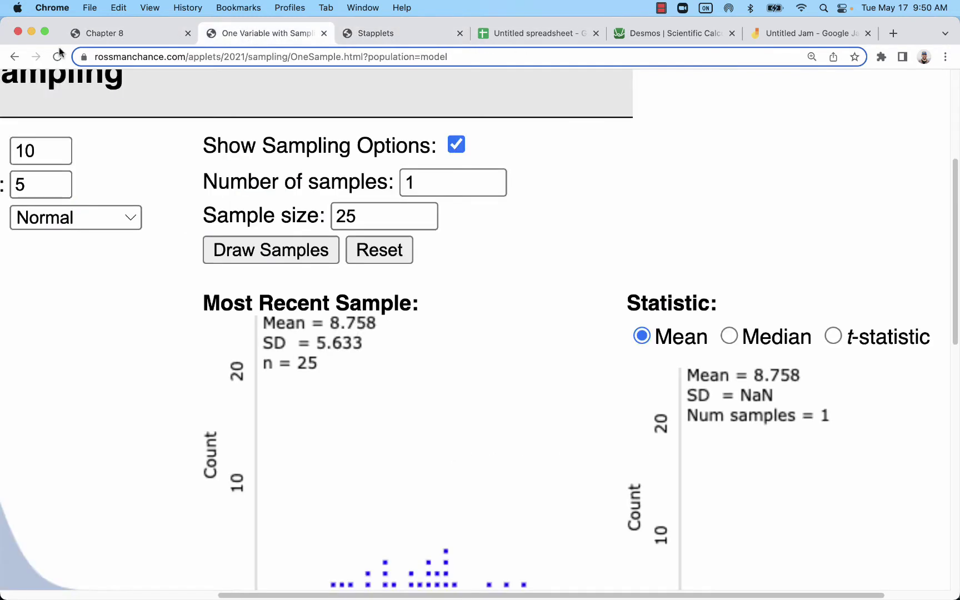
pyautogui.click(14, 57)
pyautogui.click(14, 56)
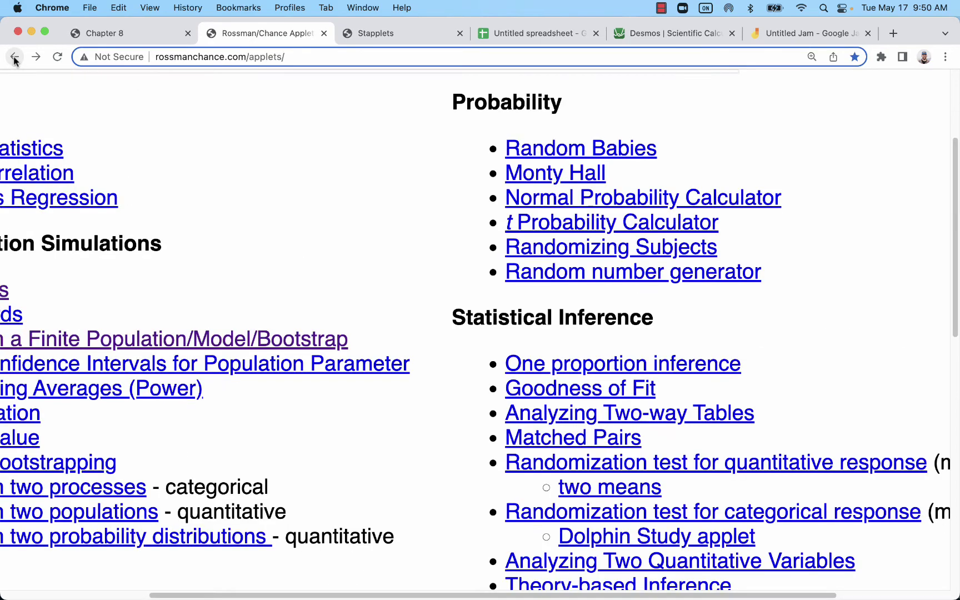
pyautogui.click(14, 57)
# - Load the Rossman/Chance applets page and open One Variable with Sampling's Population model version
pyautogui.click(220, 56)
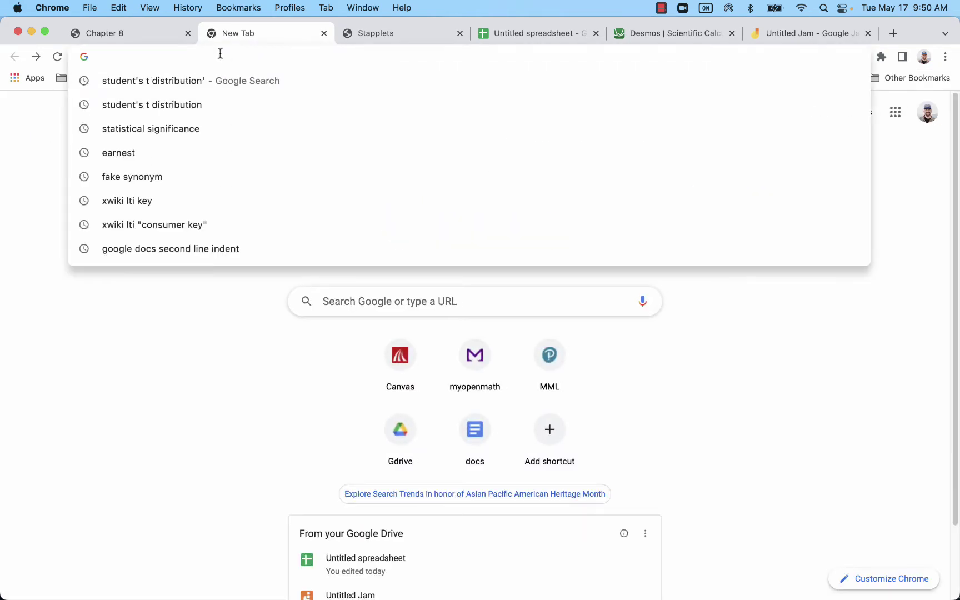
pyautogui.write('ro')
pyautogui.press('Return')
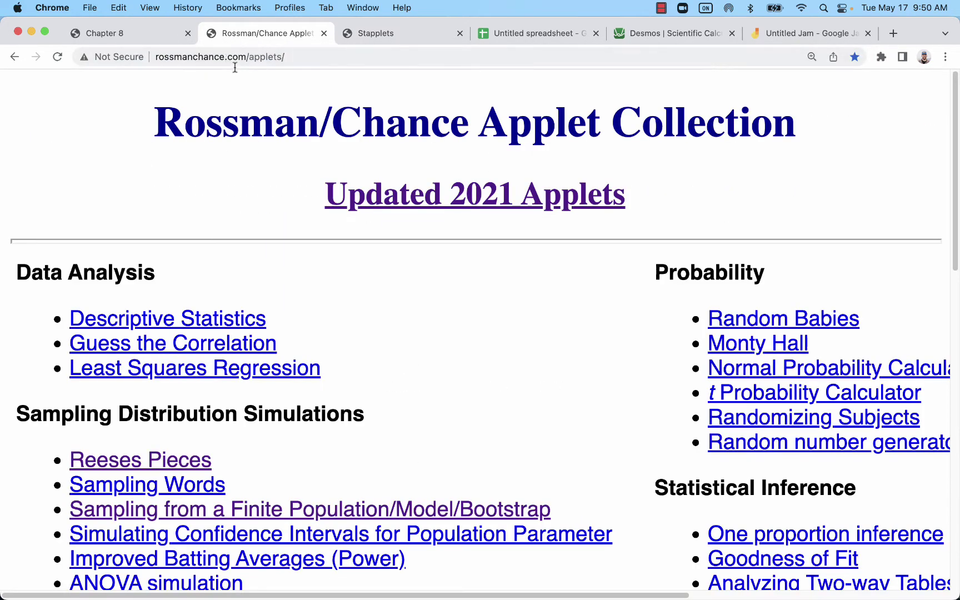
pyautogui.scroll(-5, 437, 195)
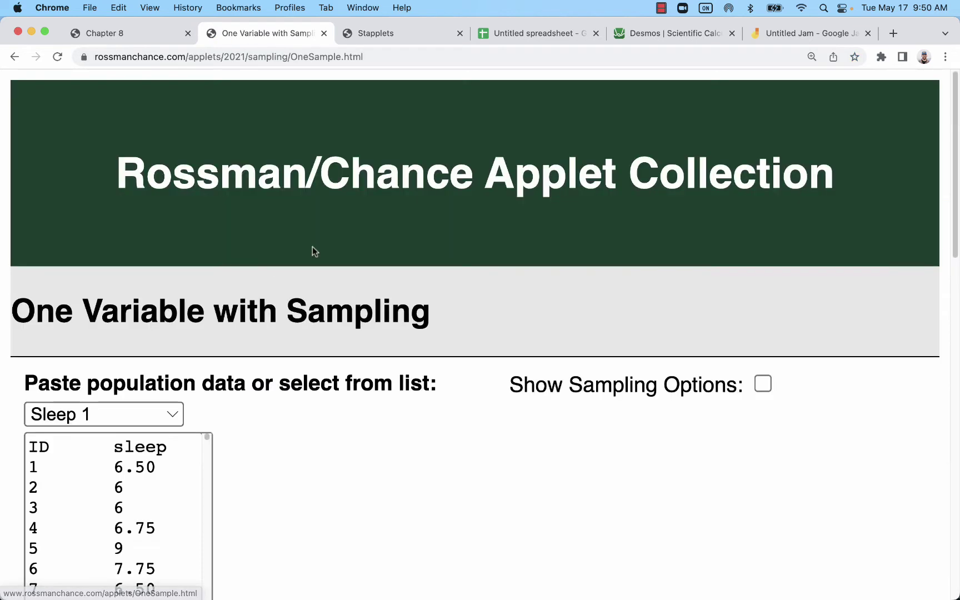
pyautogui.scroll(-8, 542, 200)
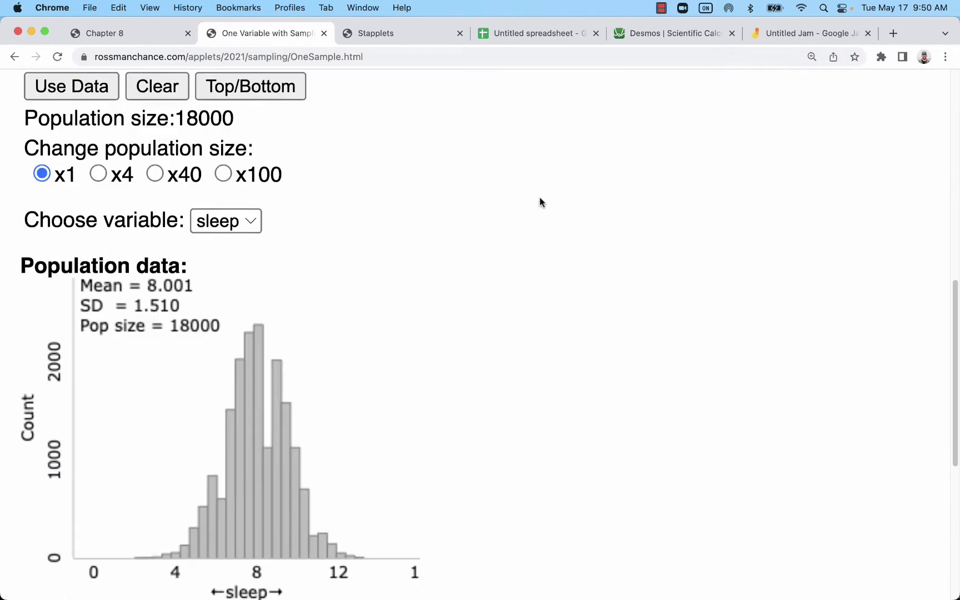
pyautogui.scroll(-7, 540, 198)
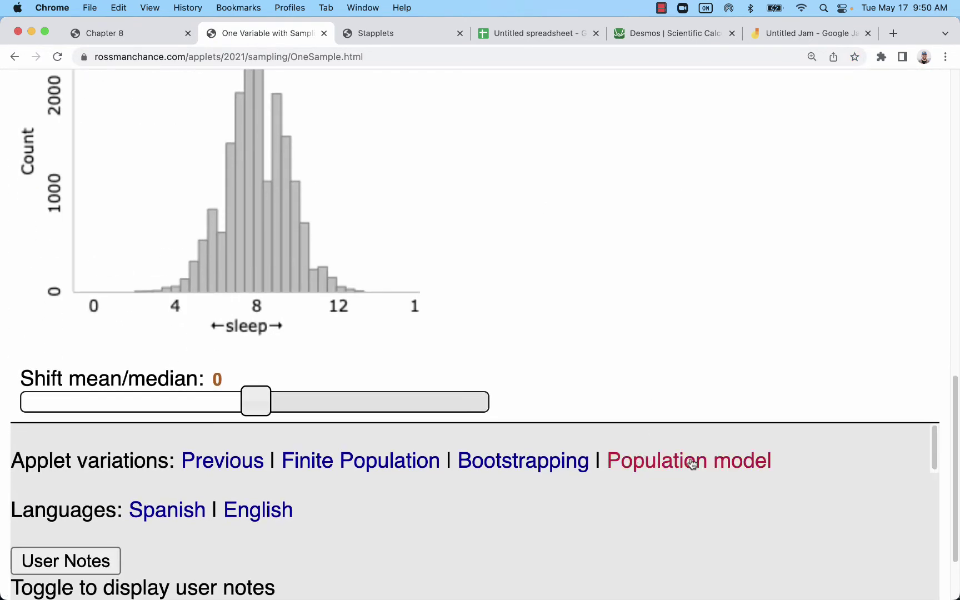
pyautogui.click(719, 471)
# - Reduce the applet page zoom to 150%
pyautogui.scroll(-10, 572, 290)
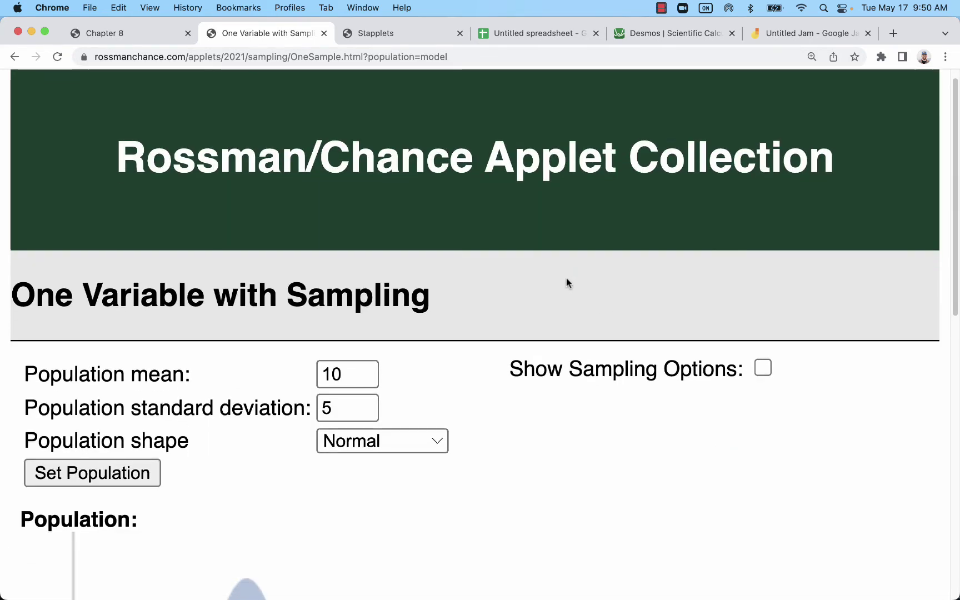
pyautogui.scroll(7, 573, 276)
pyautogui.scroll(2, 573, 278)
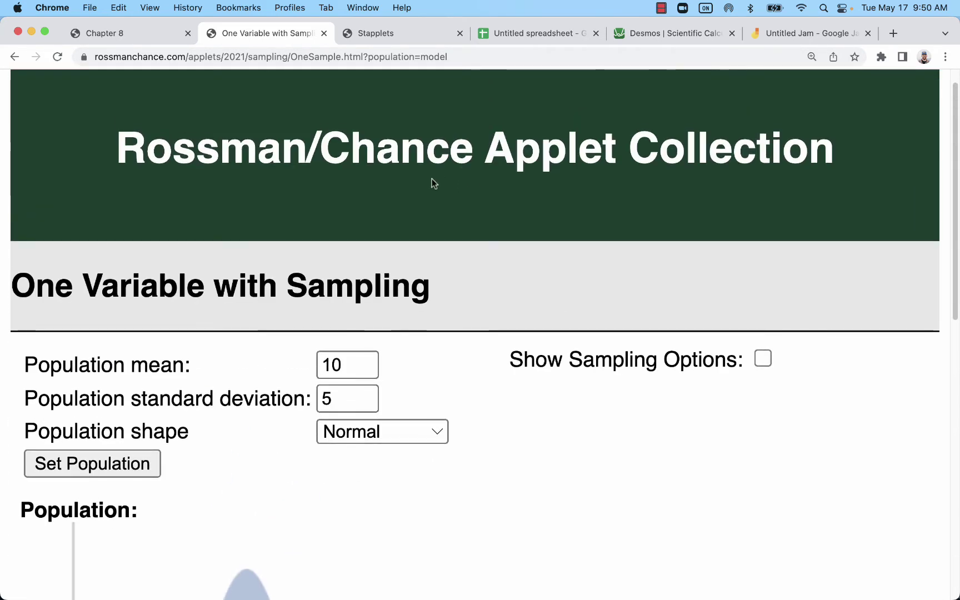
pyautogui.scroll(-5, 468, 267)
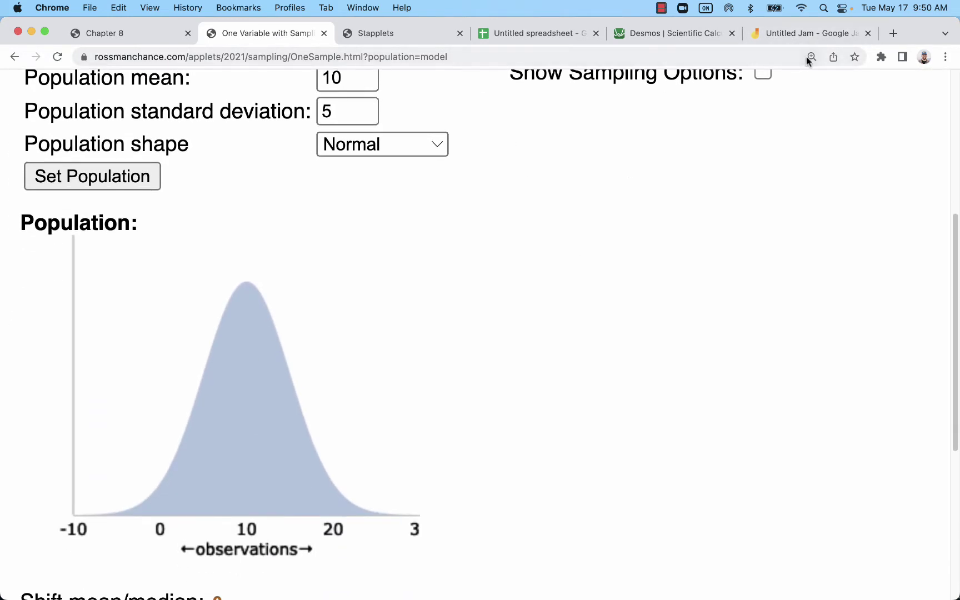
pyautogui.click(812, 57)
pyautogui.click(775, 82)
pyautogui.click(775, 81)
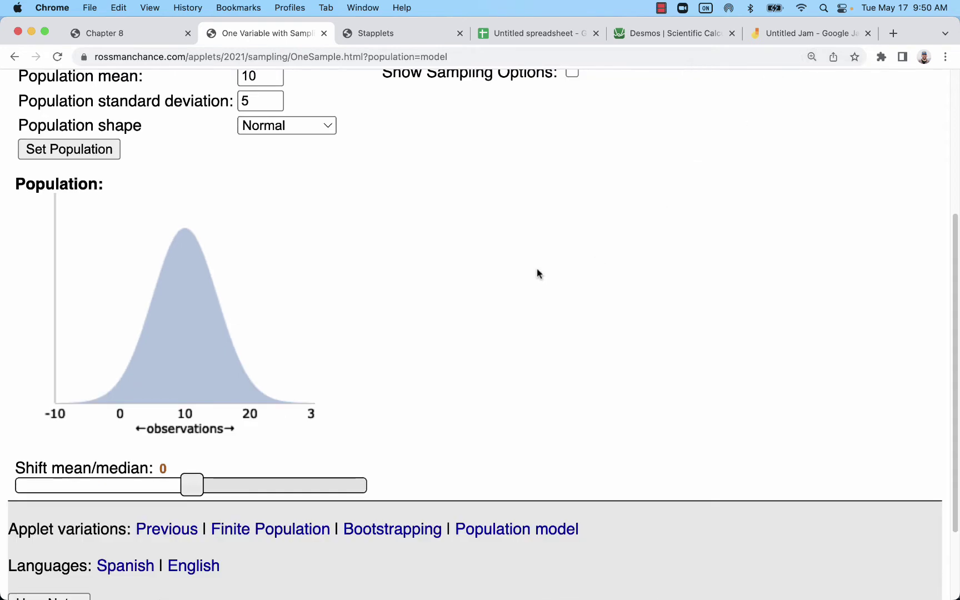
pyautogui.scroll(2, 334, 294)
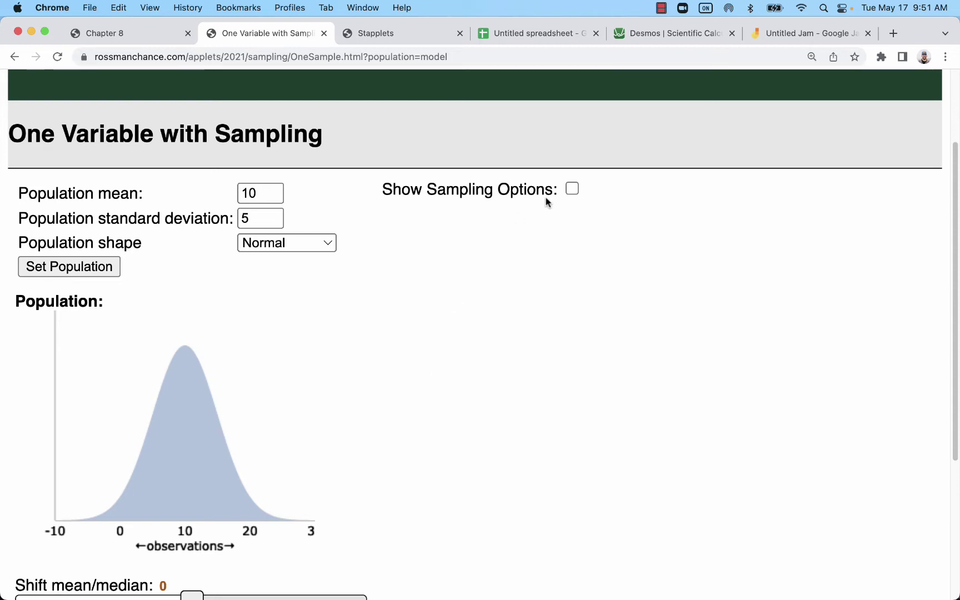
# - Draw one sample of size 10 from the Normal population with mean 10 and SD 5
pyautogui.click(573, 190)
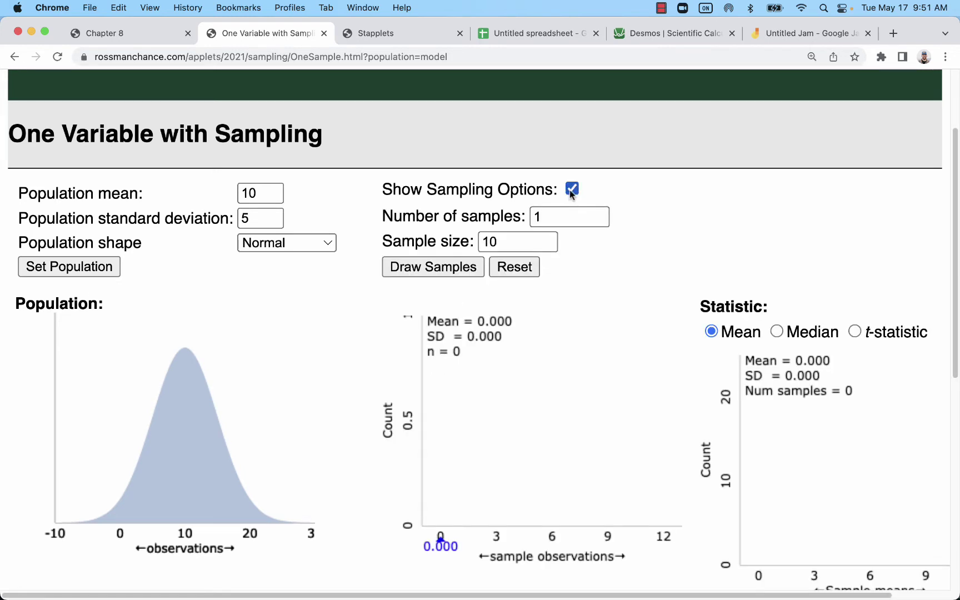
pyautogui.scroll(-1, 573, 197)
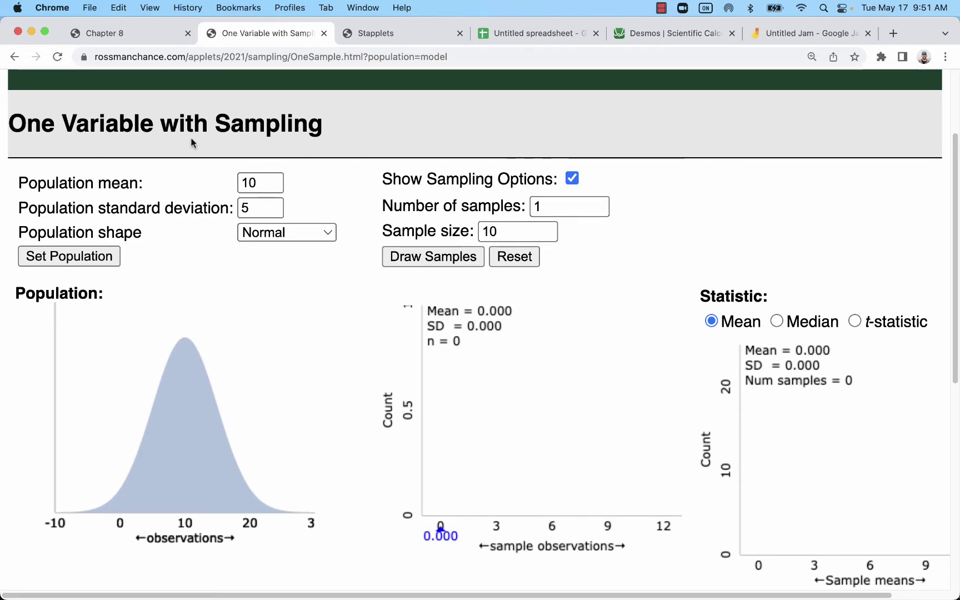
pyautogui.click(500, 234)
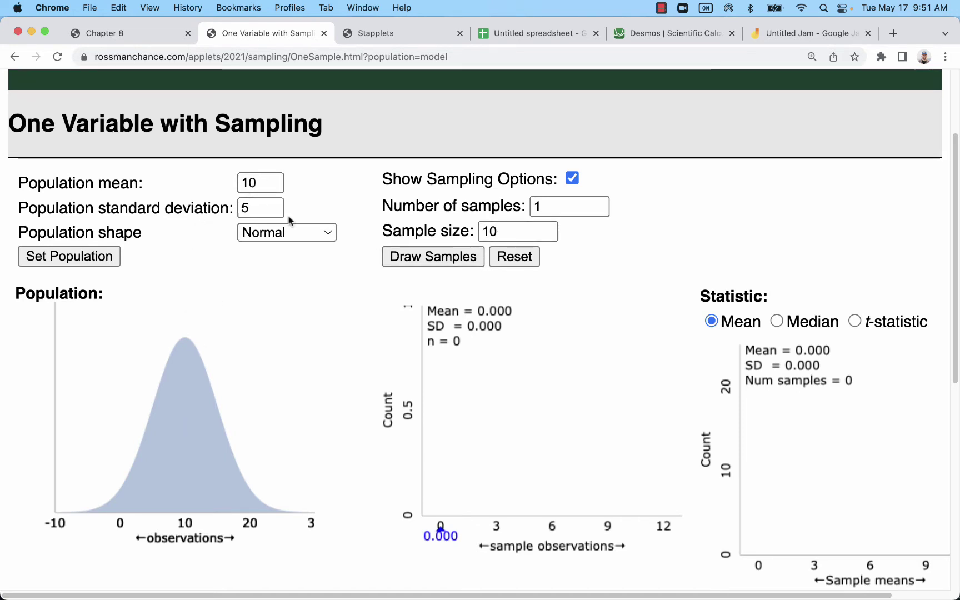
pyautogui.click(433, 259)
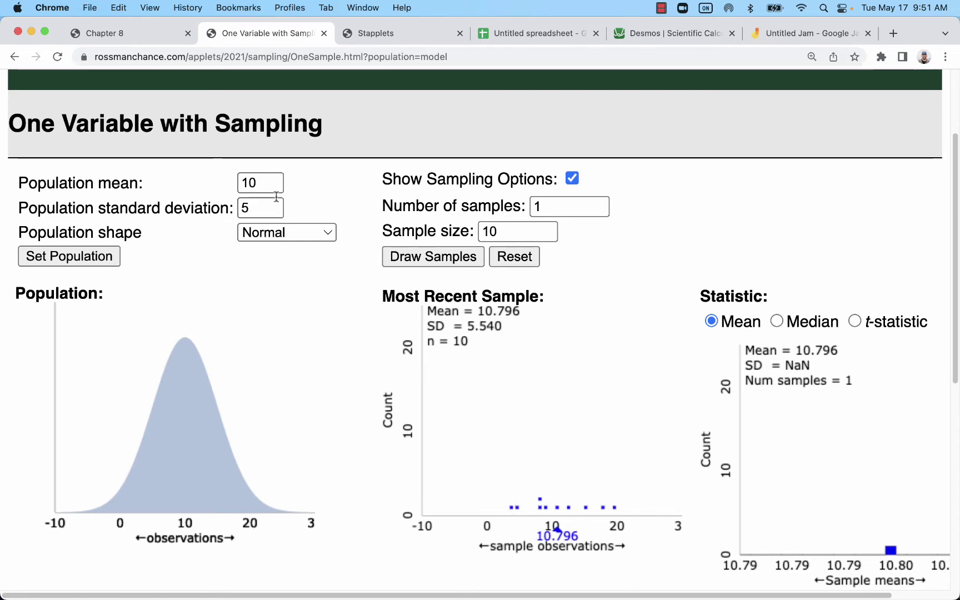
# - Highlight the population mean of 10 and the Statistic choices, then clear the highlights
pyautogui.moveTo(274, 185); pyautogui.dragTo(242, 185)
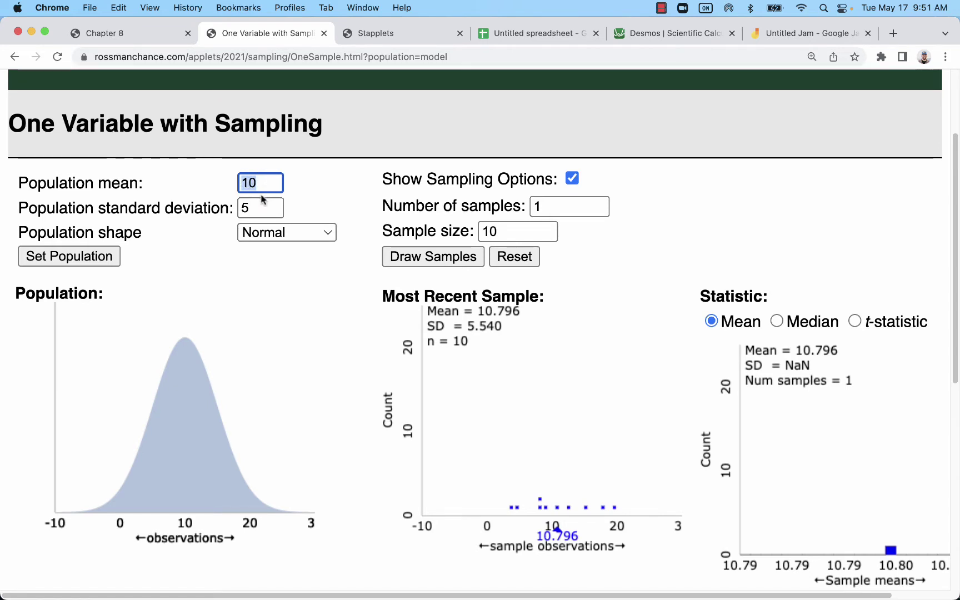
pyautogui.moveTo(262, 183); pyautogui.dragTo(241, 185)
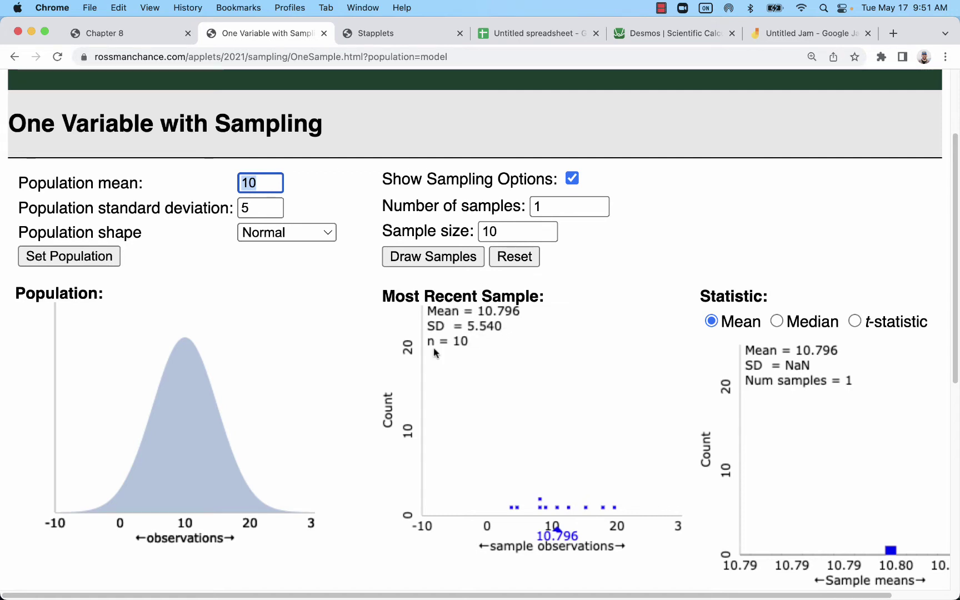
pyautogui.click(482, 313)
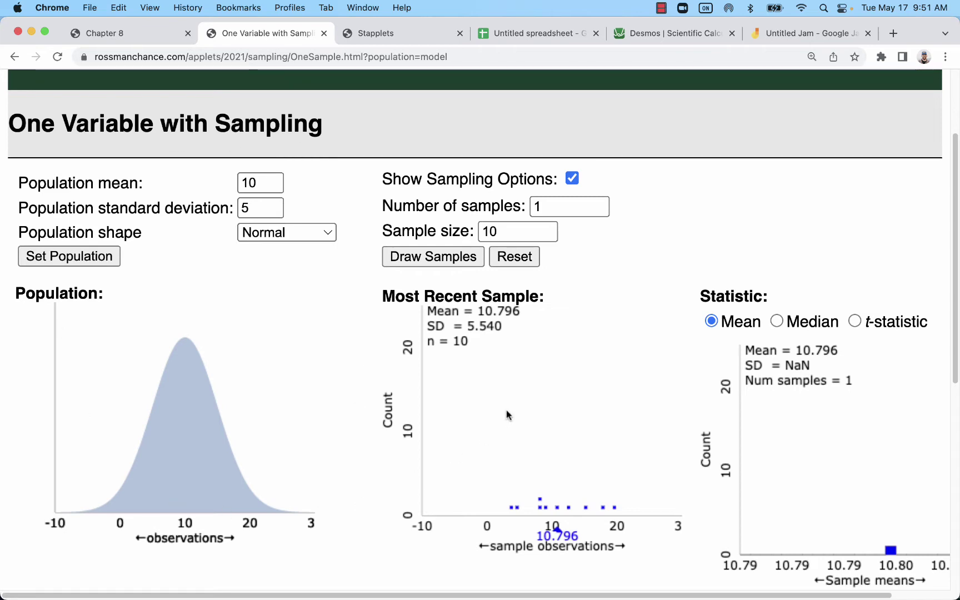
pyautogui.moveTo(713, 562); pyautogui.dragTo(624, 452)
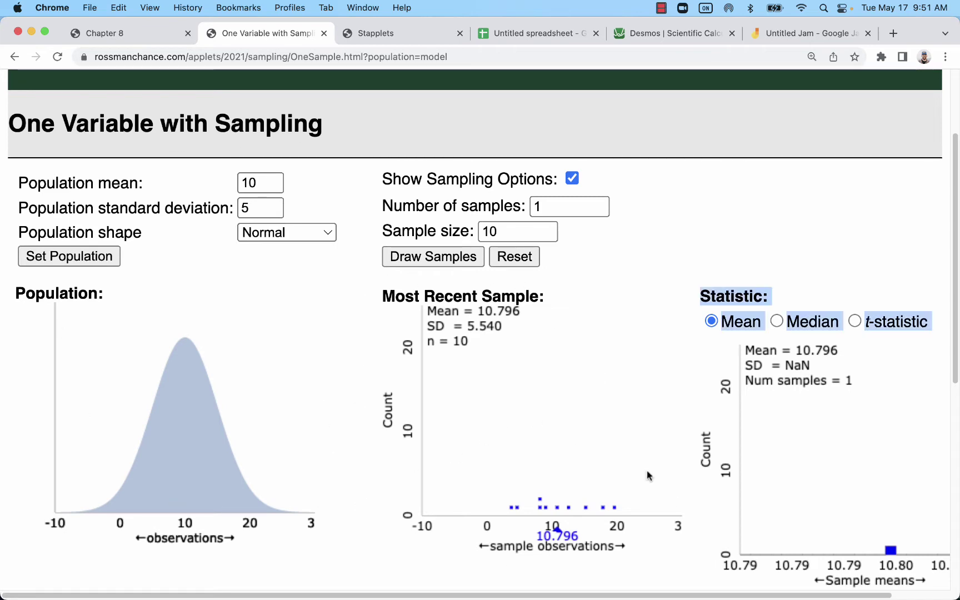
pyautogui.click(431, 322)
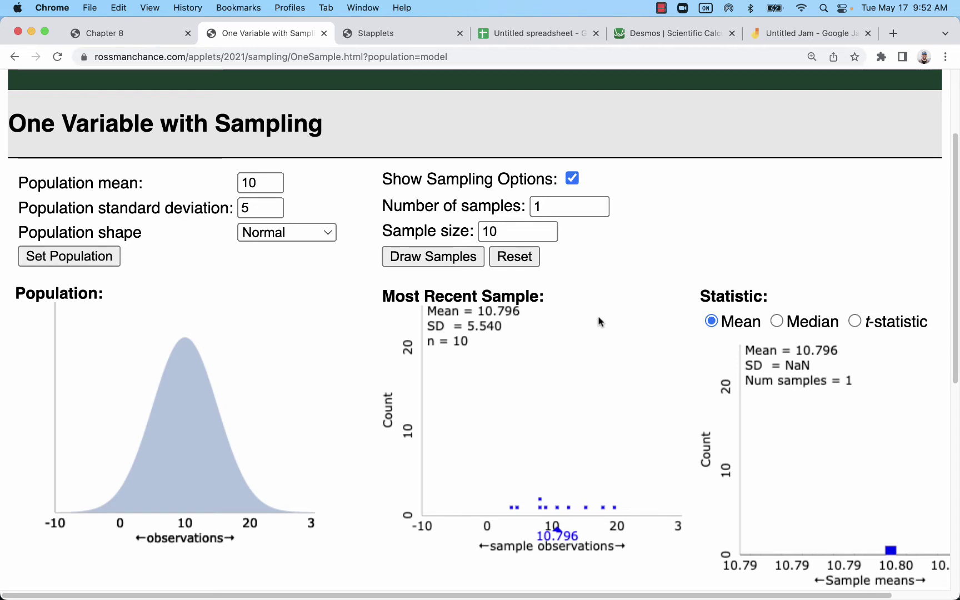
# - In the Chapter 8 notes, highlight the Point estimate entry in the Notation and Formulas table
pyautogui.click(125, 38)
pyautogui.scroll(-7, 390, 242)
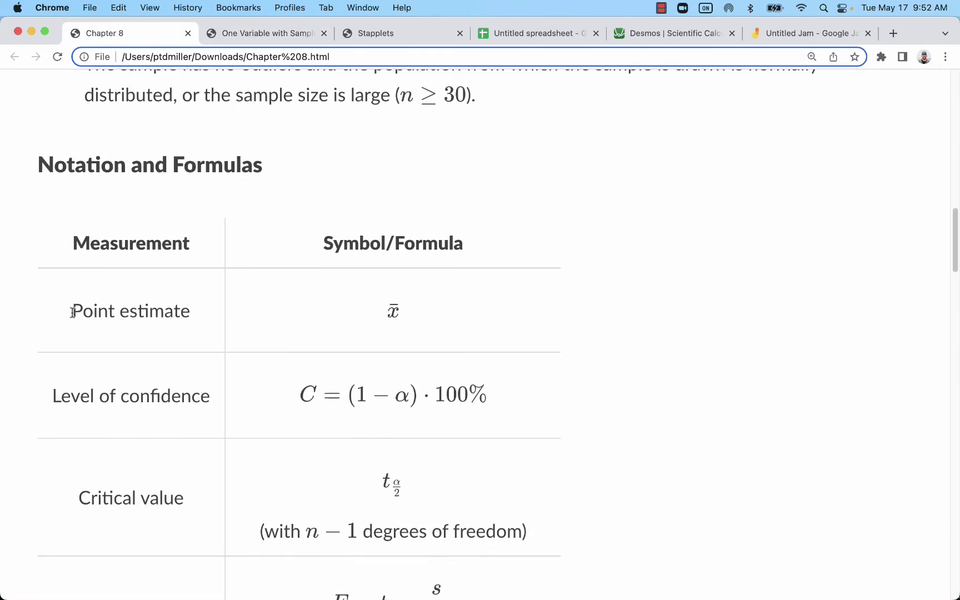
pyautogui.moveTo(73, 313); pyautogui.dragTo(189, 310)
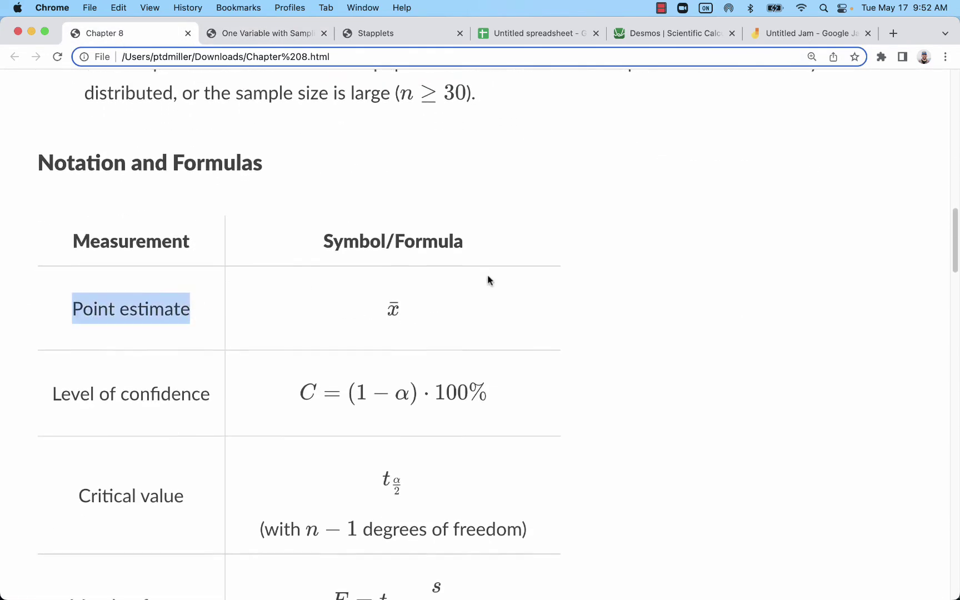
pyautogui.scroll(-1, 488, 275)
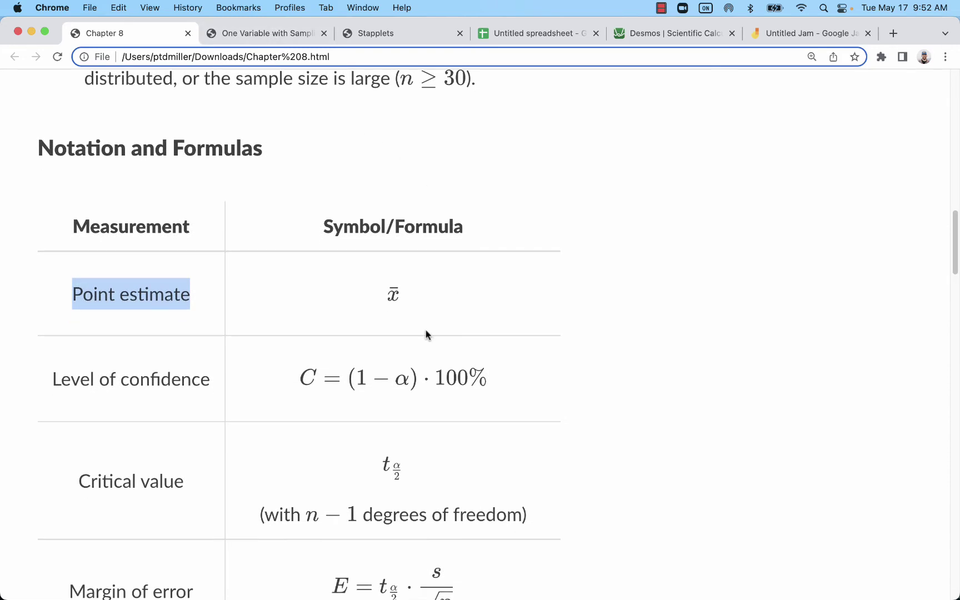
pyautogui.scroll(4, 426, 334)
pyautogui.scroll(6, 427, 334)
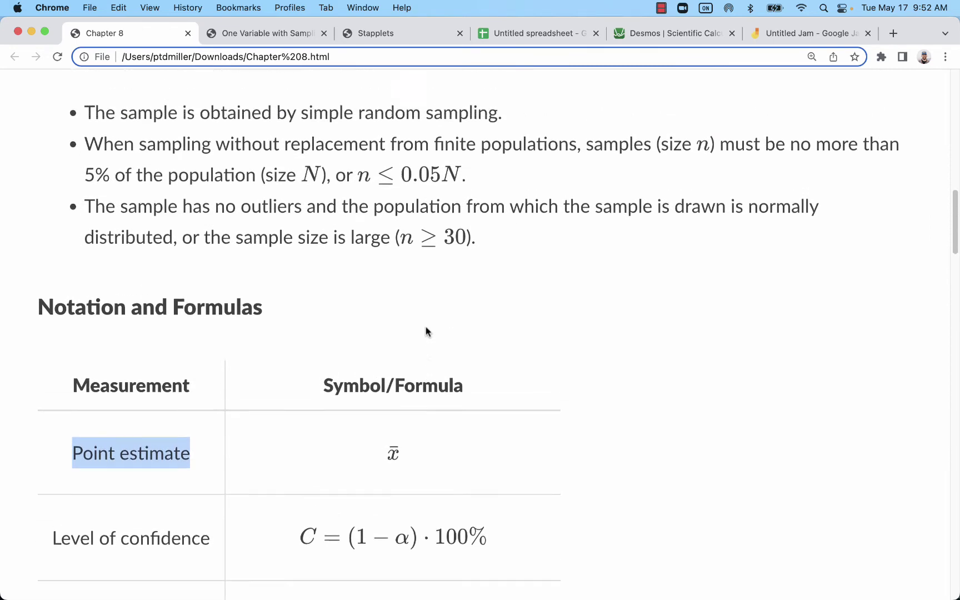
pyautogui.scroll(-20, 497, 357)
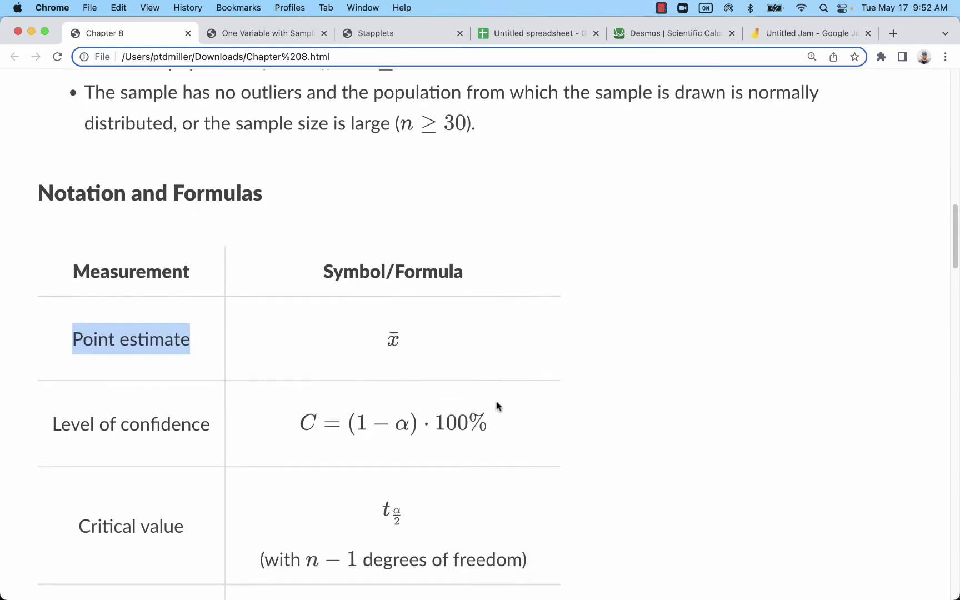
# - Highlight μ, '< μ <' and '± E' in the confidence interval formulas
pyautogui.doubleClick(349, 257)
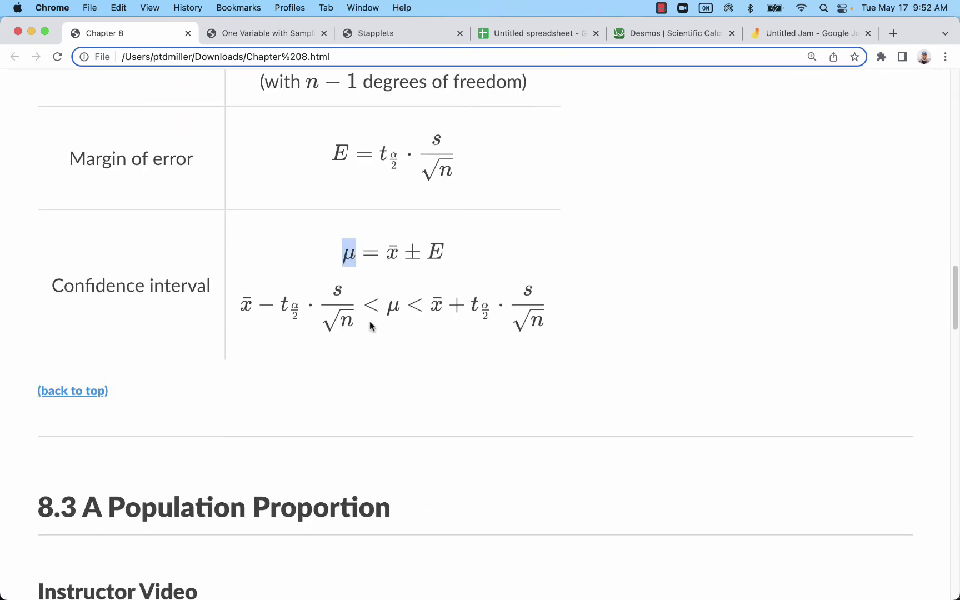
pyautogui.scroll(4, 372, 326)
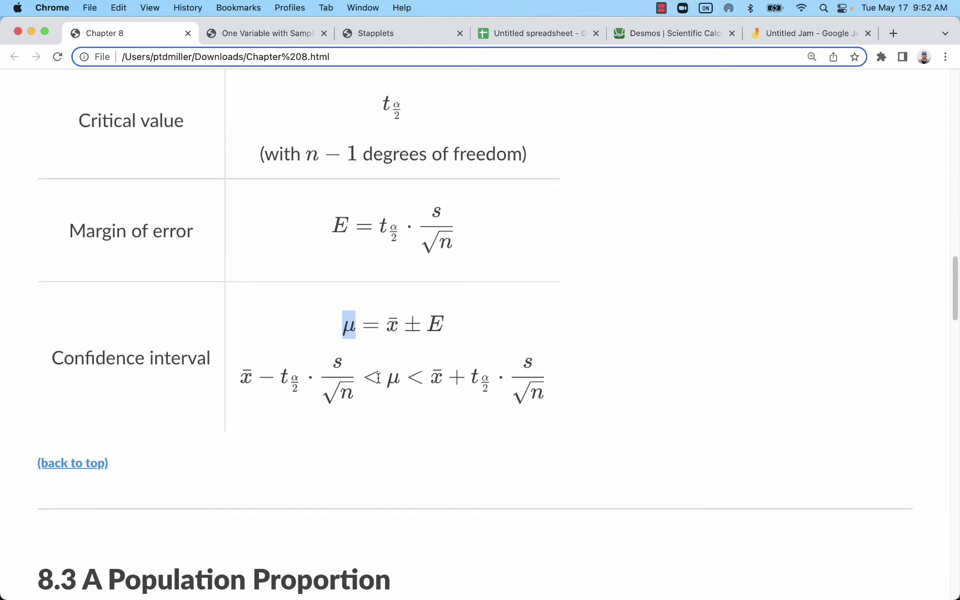
pyautogui.moveTo(361, 378); pyautogui.dragTo(418, 384)
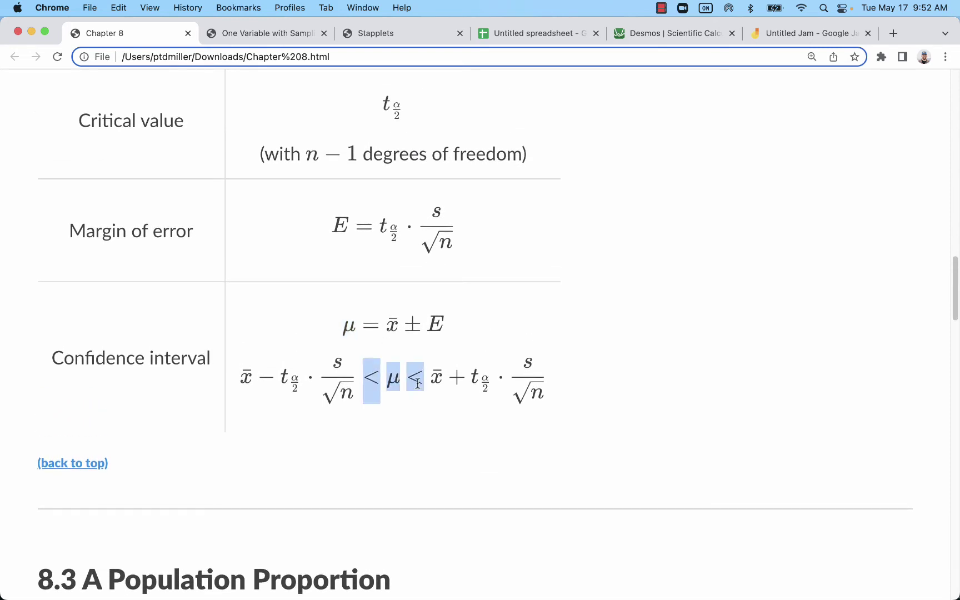
pyautogui.click(420, 413)
pyautogui.moveTo(364, 325); pyautogui.dragTo(453, 328)
pyautogui.scroll(3, 563, 371)
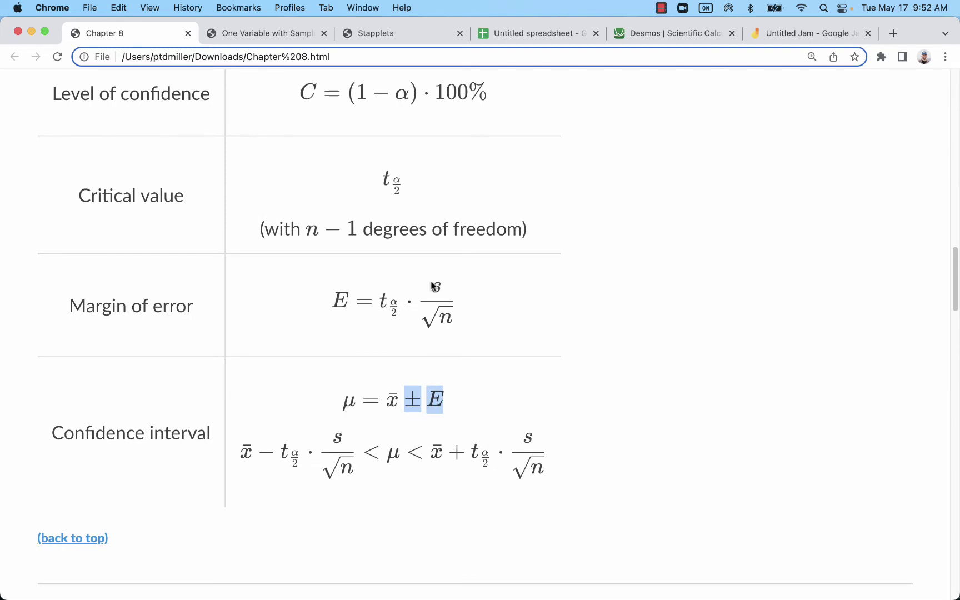
pyautogui.scroll(1, 411, 322)
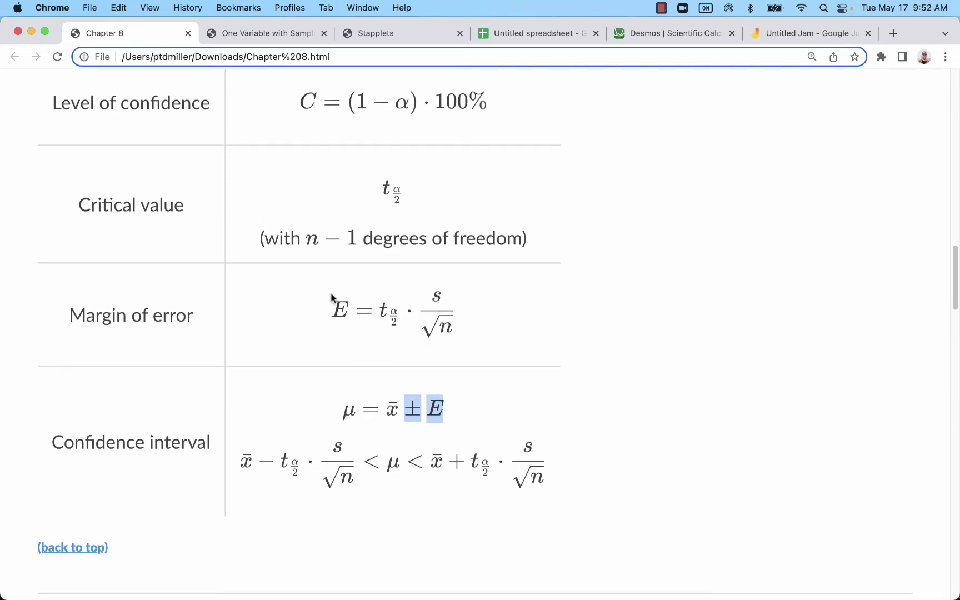
pyautogui.scroll(9, 481, 313)
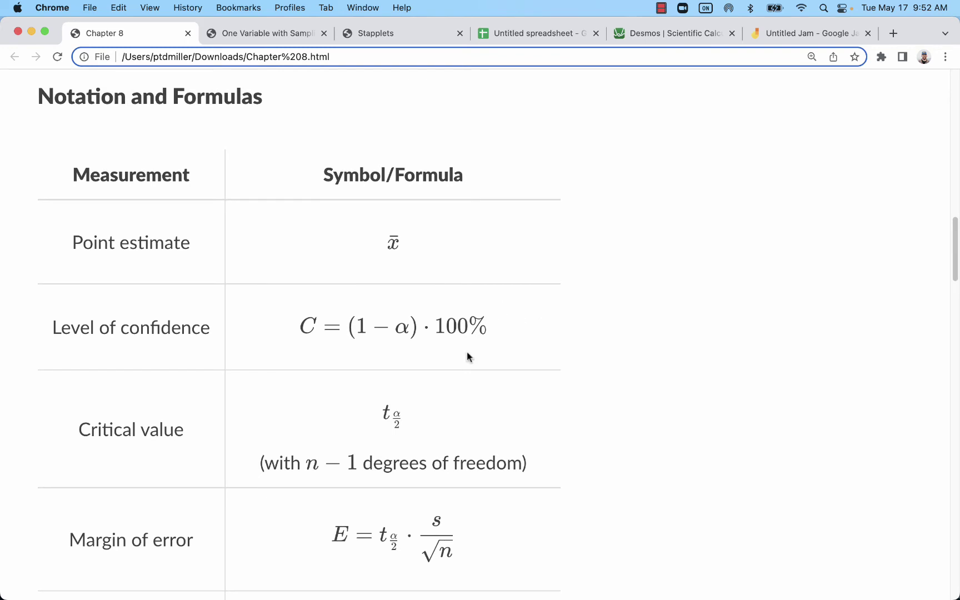
pyautogui.scroll(-2, 468, 350)
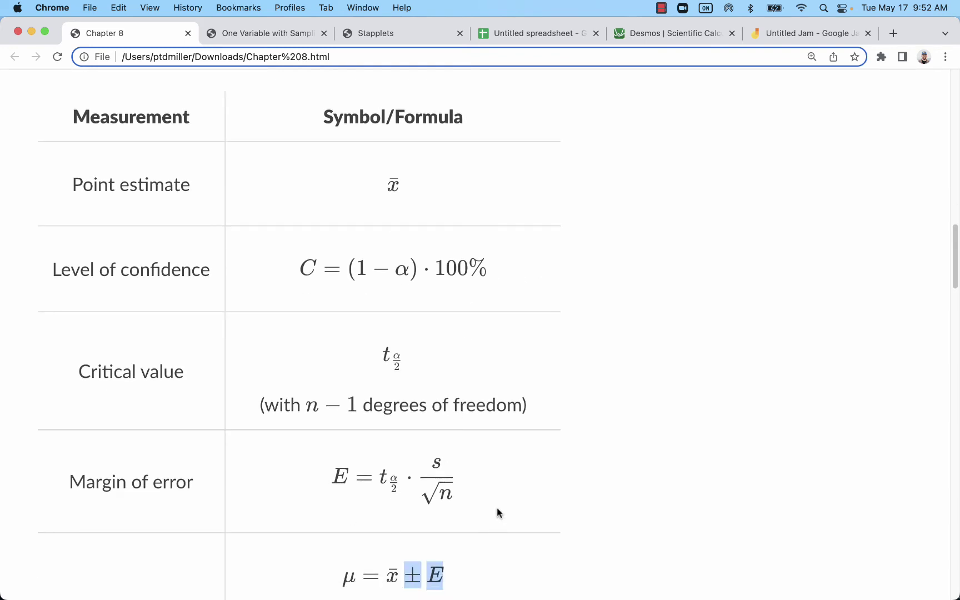
pyautogui.scroll(1, 483, 454)
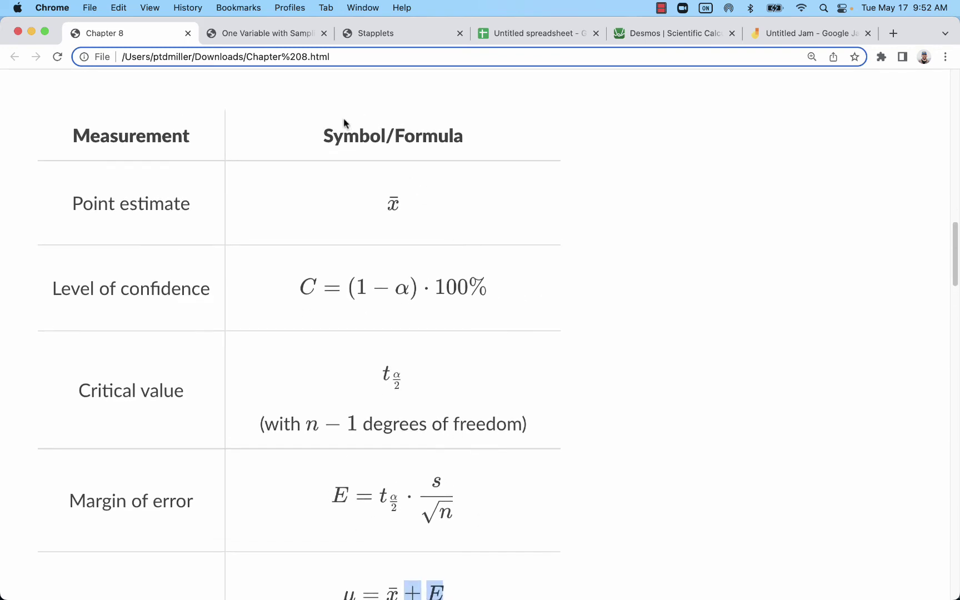
# - Draw 10000 samples of size 10, then select the population SD of 5
pyautogui.click(236, 33)
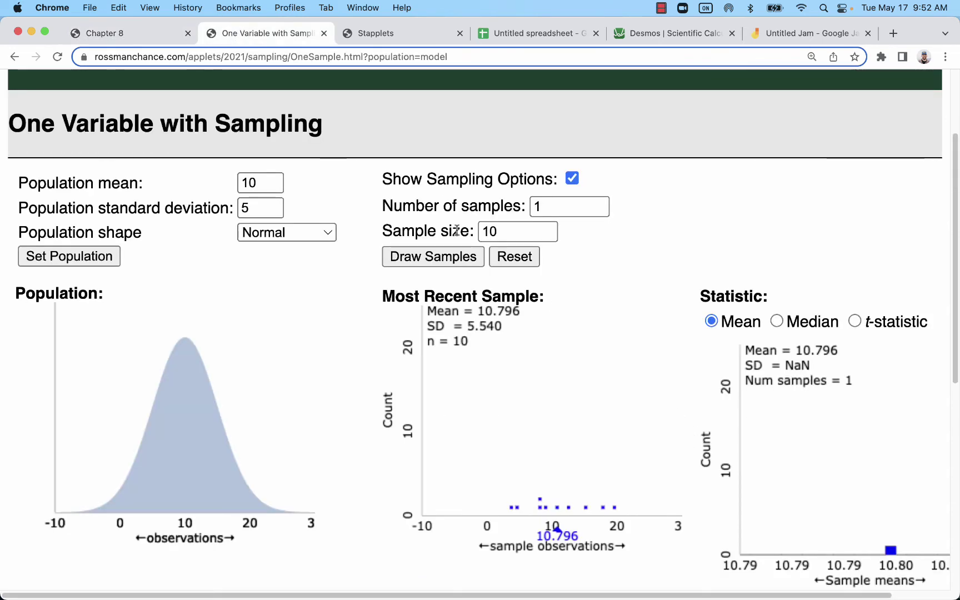
pyautogui.click(572, 206)
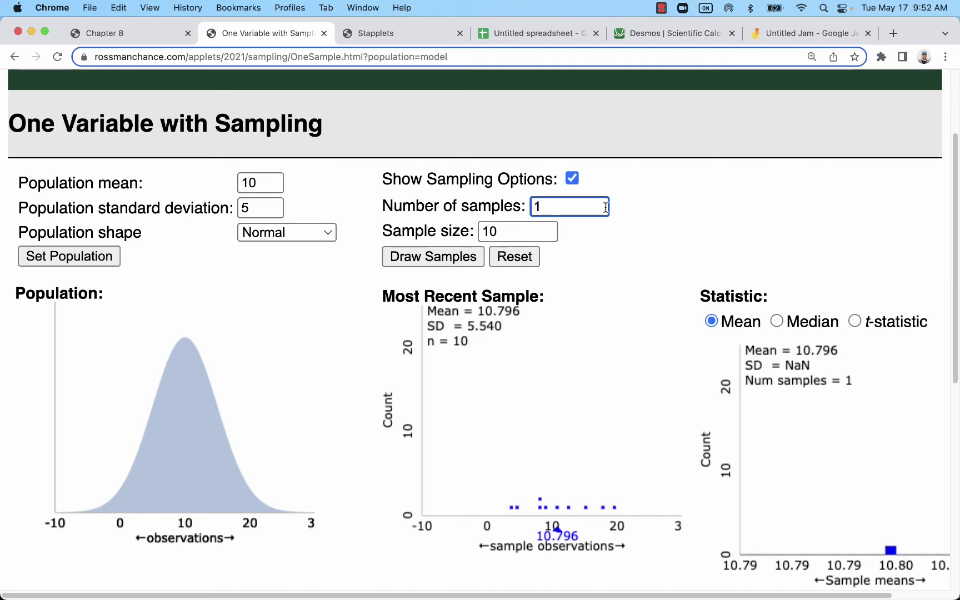
pyautogui.write('0000')
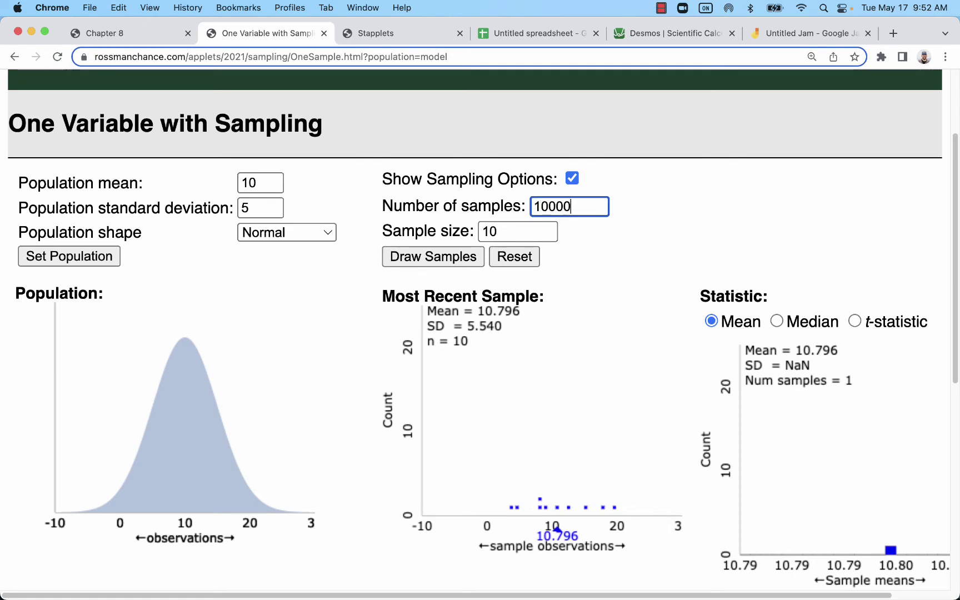
pyautogui.click(440, 258)
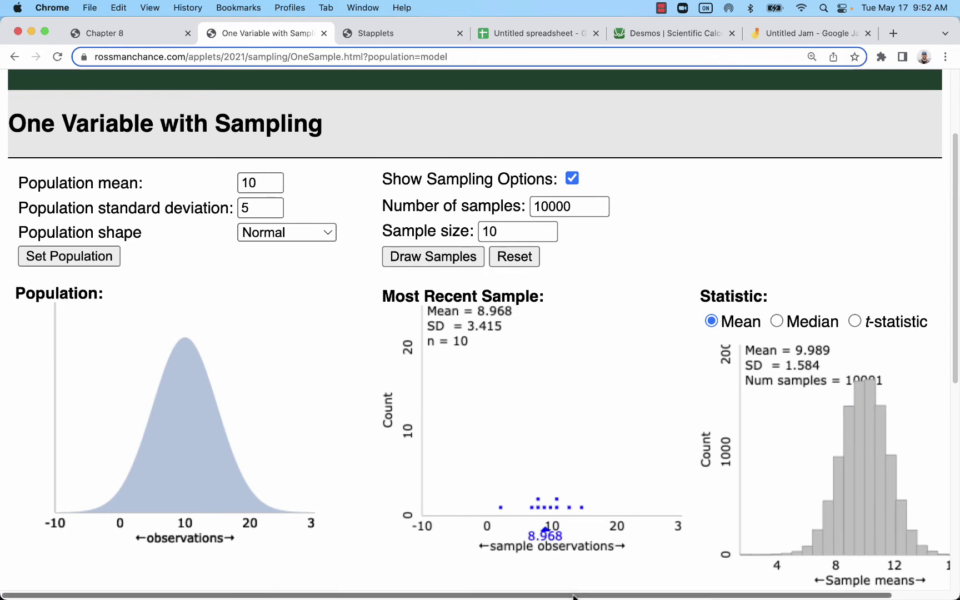
pyautogui.hscroll(3, 575, 597)
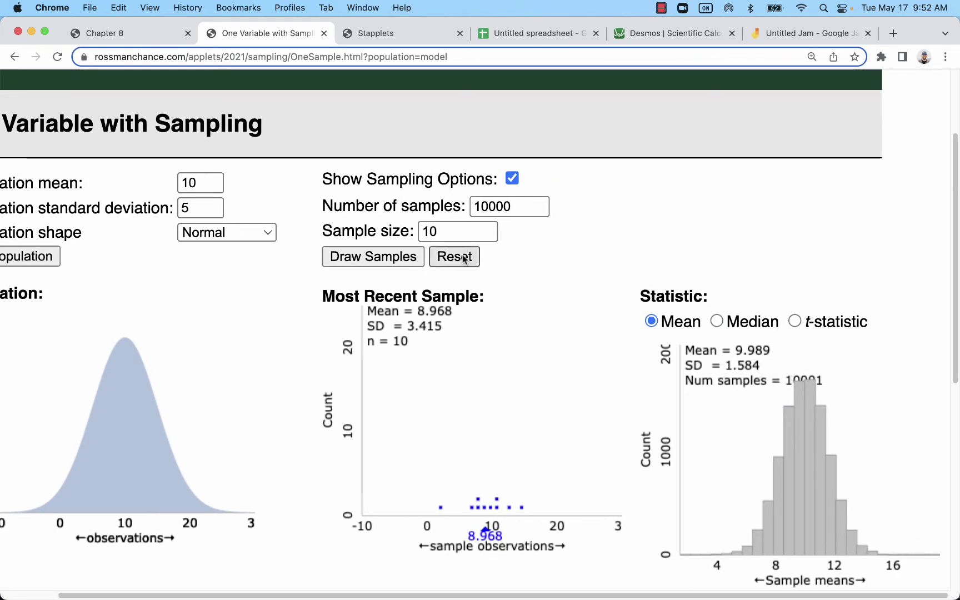
pyautogui.doubleClick(186, 208)
pyautogui.click(758, 369)
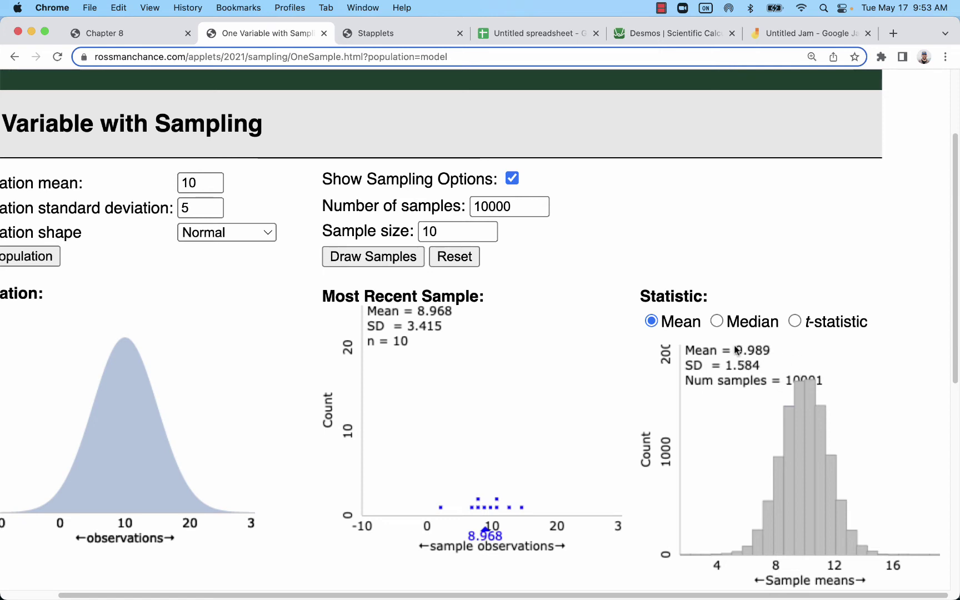
pyautogui.scroll(-1, 735, 511)
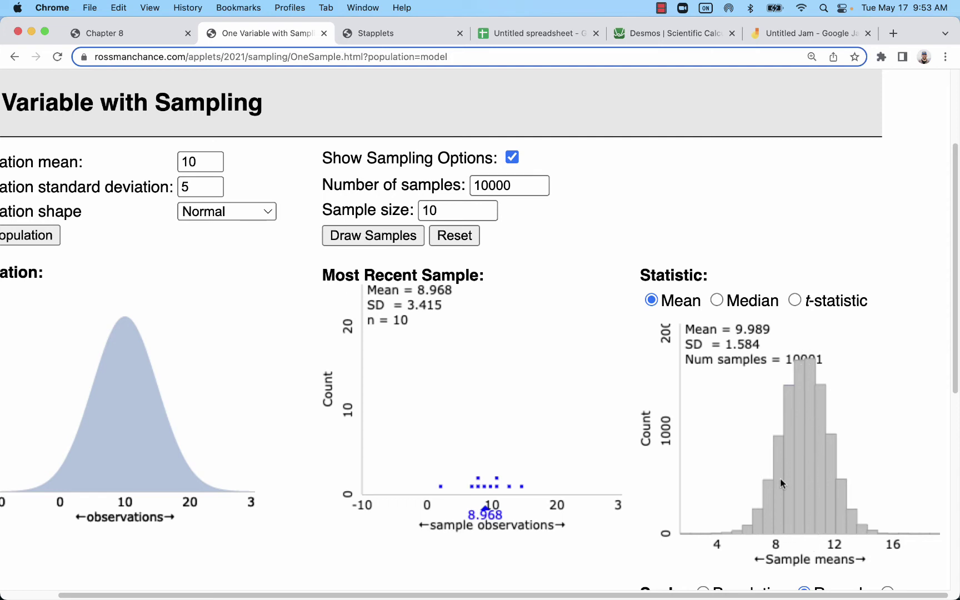
pyautogui.scroll(-3, 784, 475)
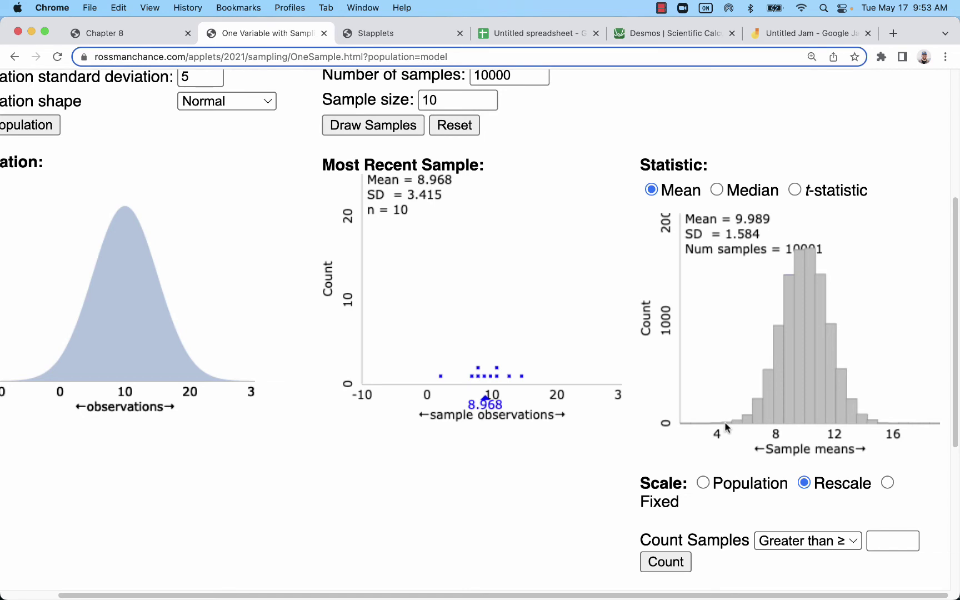
pyautogui.scroll(5, 545, 345)
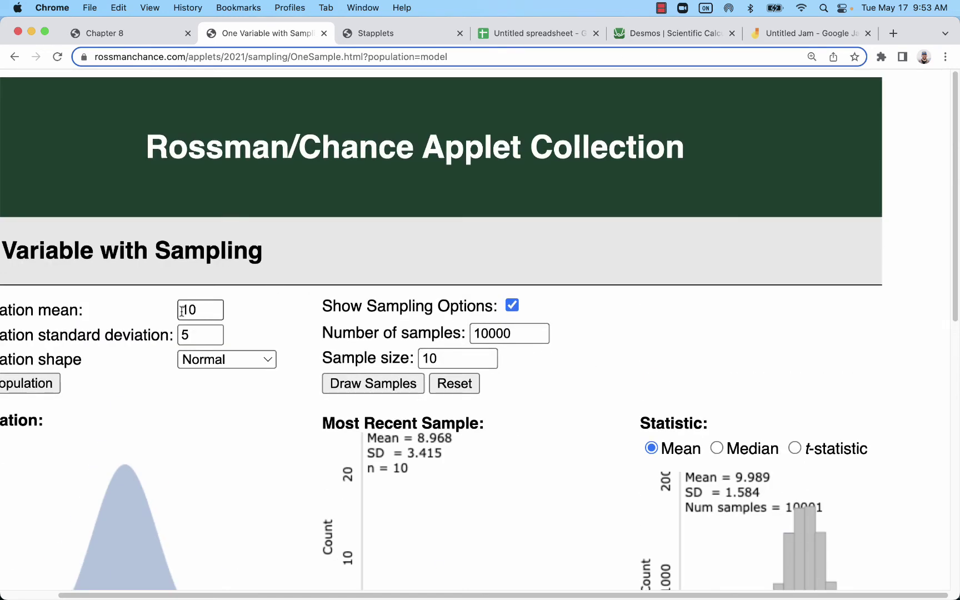
pyautogui.scroll(-5, 503, 304)
pyautogui.scroll(2, 506, 302)
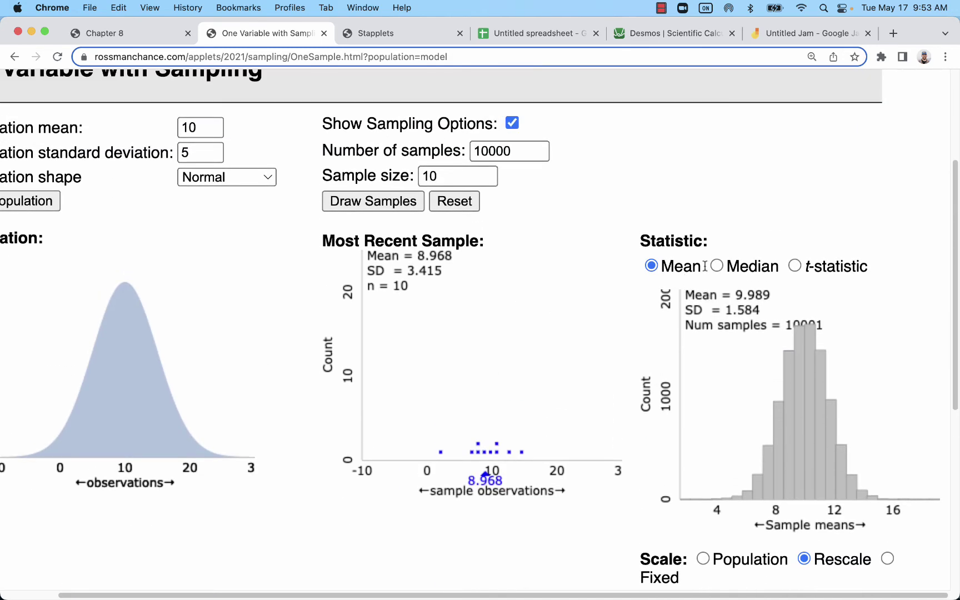
pyautogui.scroll(-1, 704, 267)
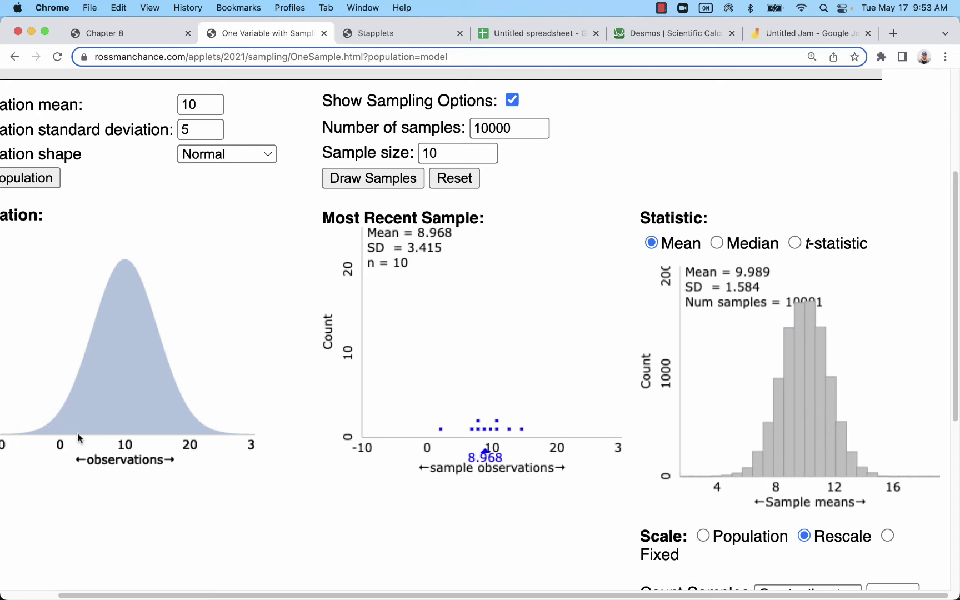
pyautogui.scroll(-1, 928, 381)
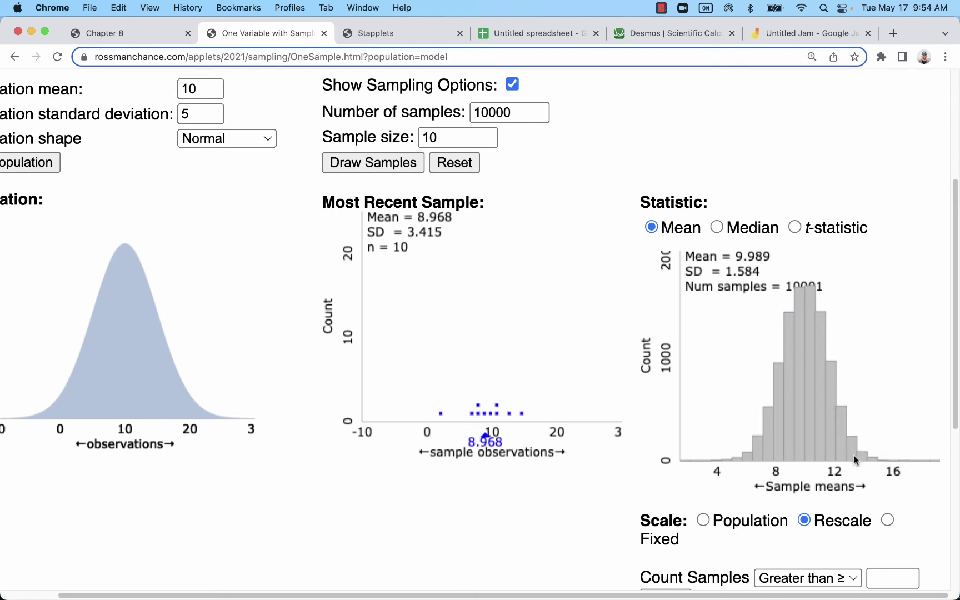
pyautogui.scroll(-1, 889, 453)
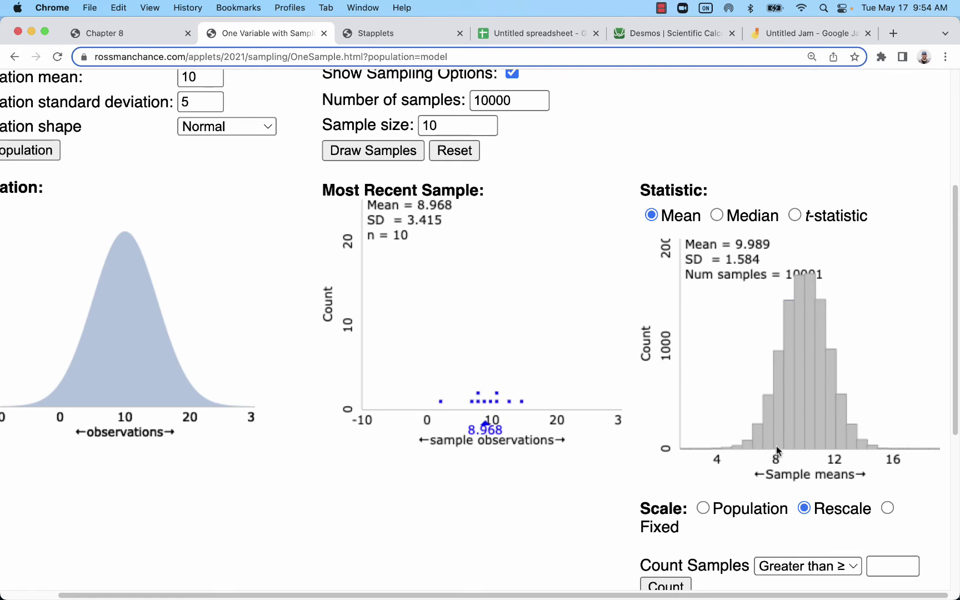
pyautogui.scroll(1, 775, 446)
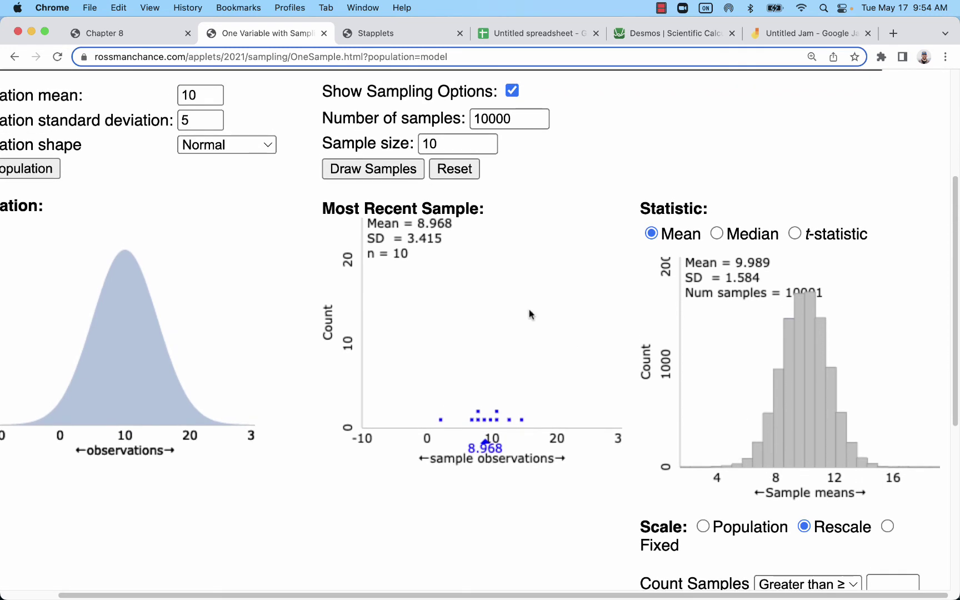
pyautogui.scroll(1, 511, 321)
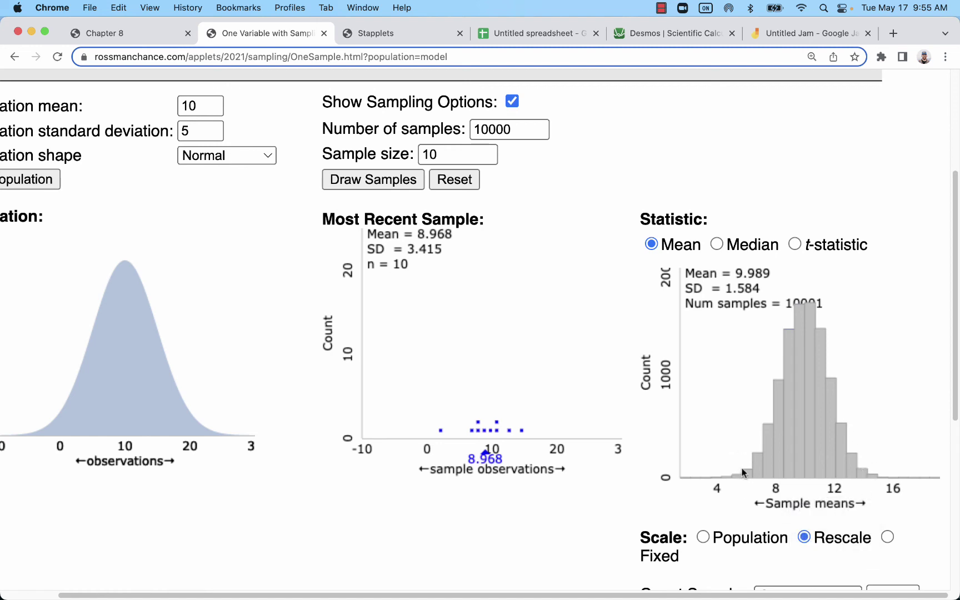
# - In the Chapter 8 notes, highlight C and α in the formula C = (1 − α)·100%
pyautogui.click(108, 33)
pyautogui.moveTo(311, 289); pyautogui.dragTo(294, 287)
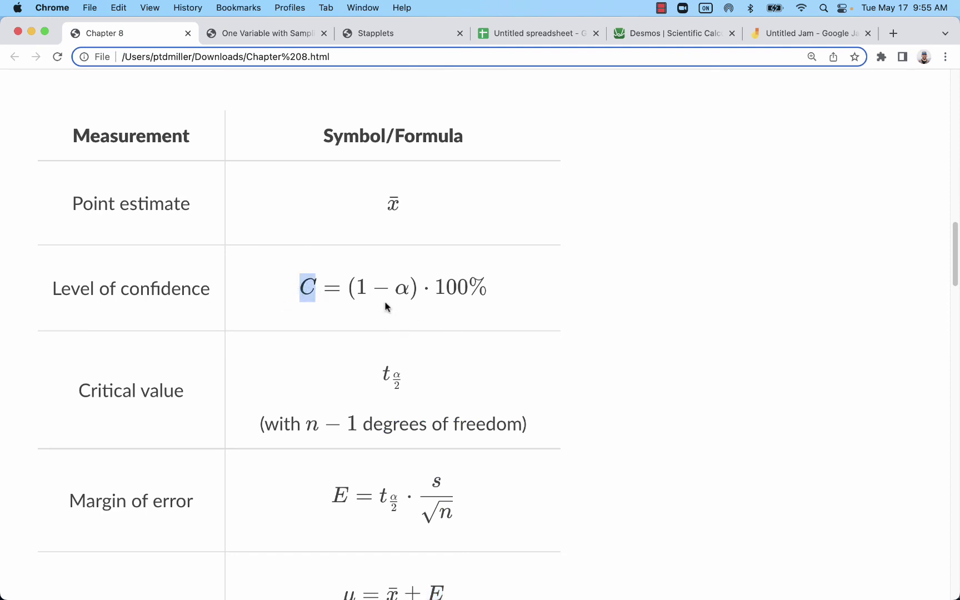
pyautogui.doubleClick(404, 289)
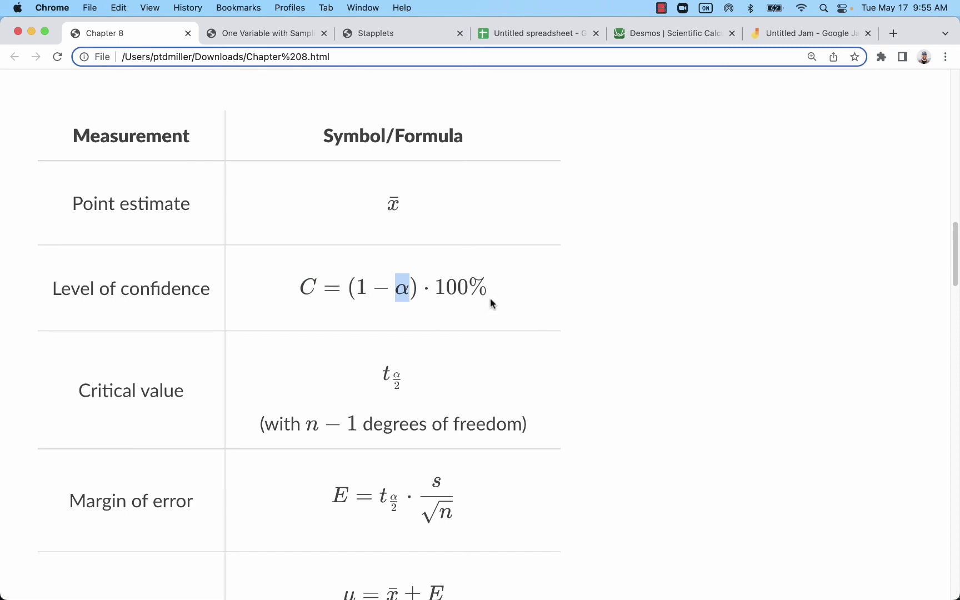
pyautogui.scroll(-1, 498, 322)
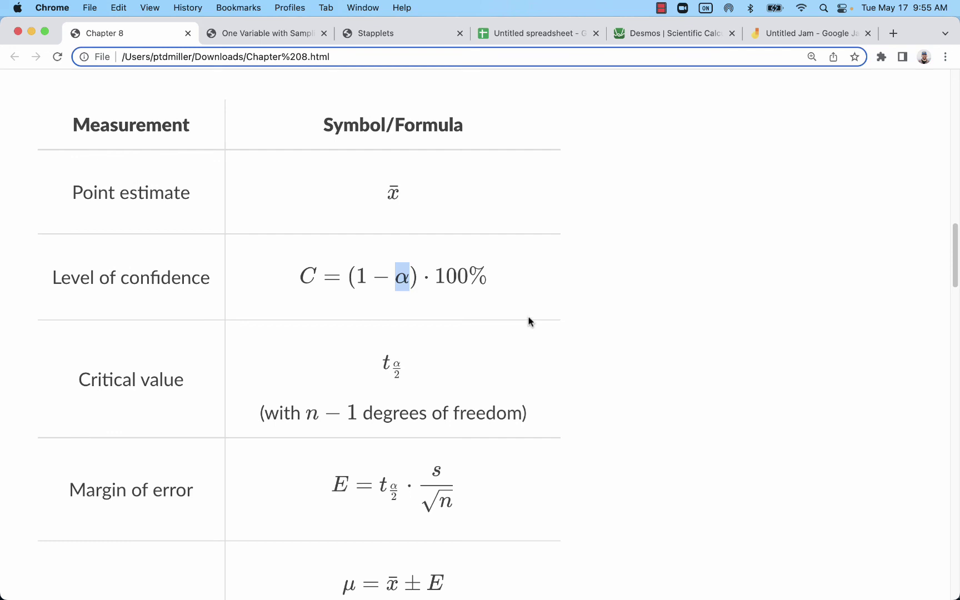
# - Return to the sampling applet tab and scroll over its histogram of sample means
pyautogui.click(292, 37)
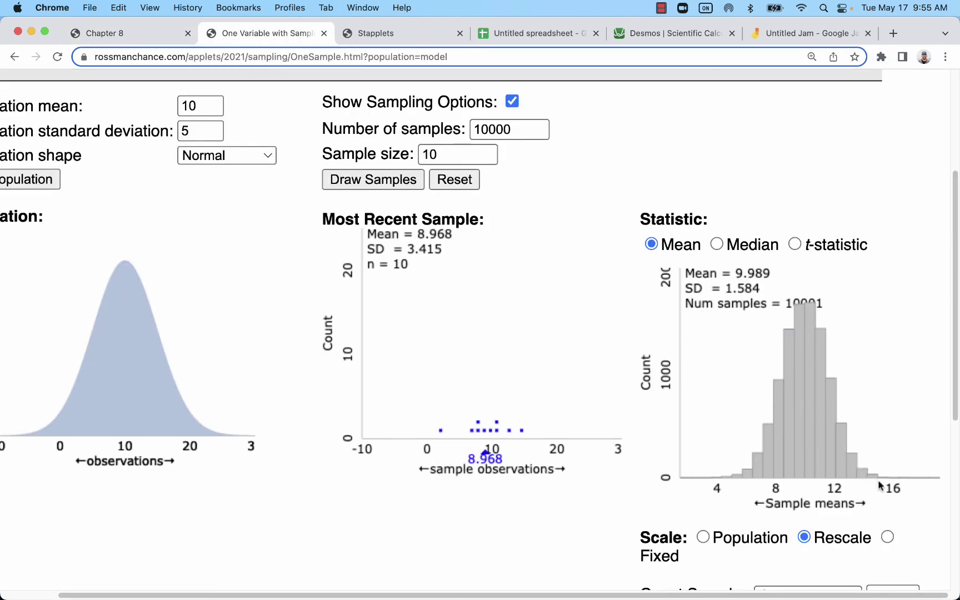
pyautogui.scroll(-2, 735, 445)
pyautogui.scroll(-4, 743, 435)
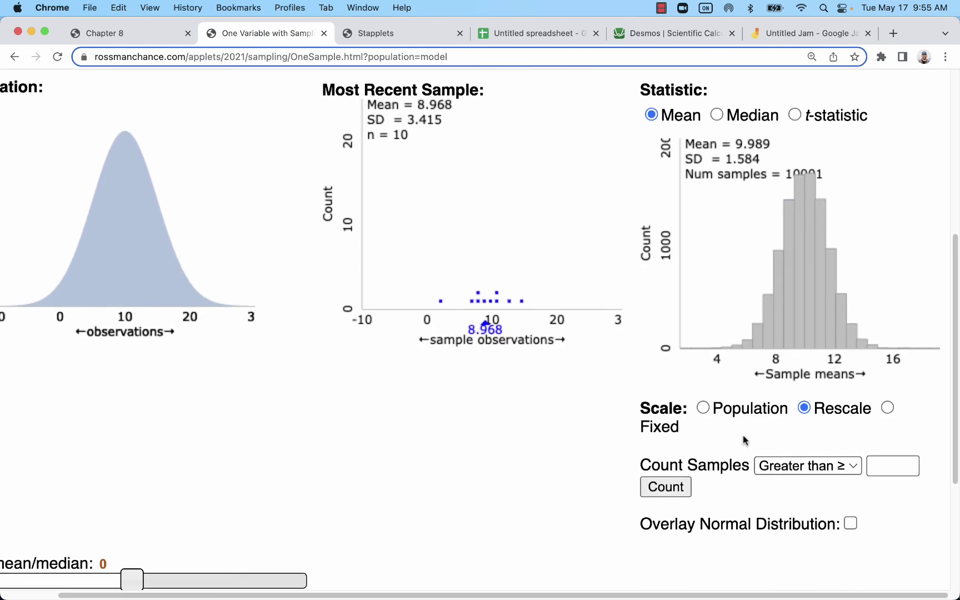
pyautogui.scroll(1, 805, 384)
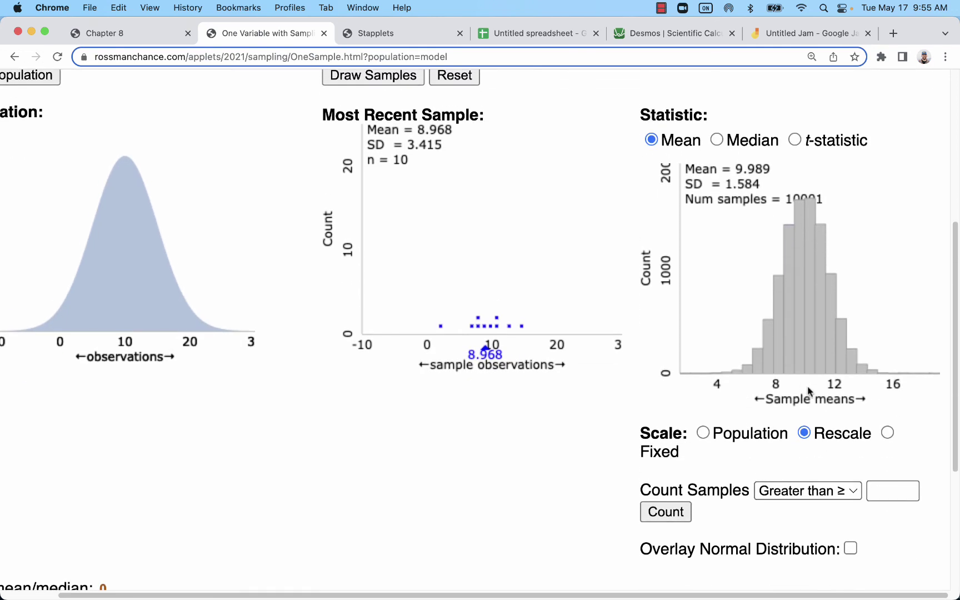
pyautogui.scroll(5, 742, 356)
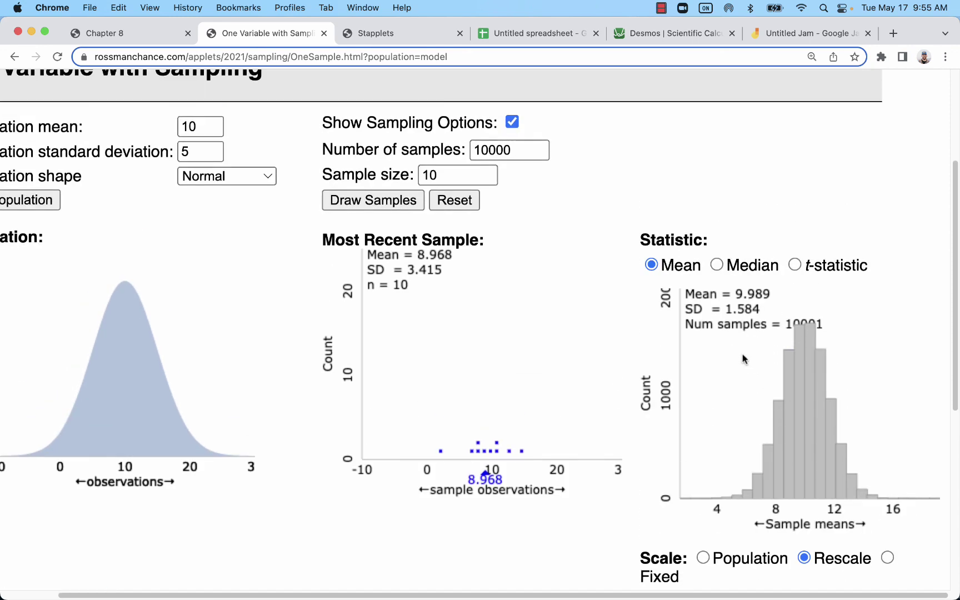
# - In the Chapter 8 notes, highlight the t in the critical value t(α/2) and scroll to the interval formula
pyautogui.click(140, 33)
pyautogui.scroll(-2, 546, 391)
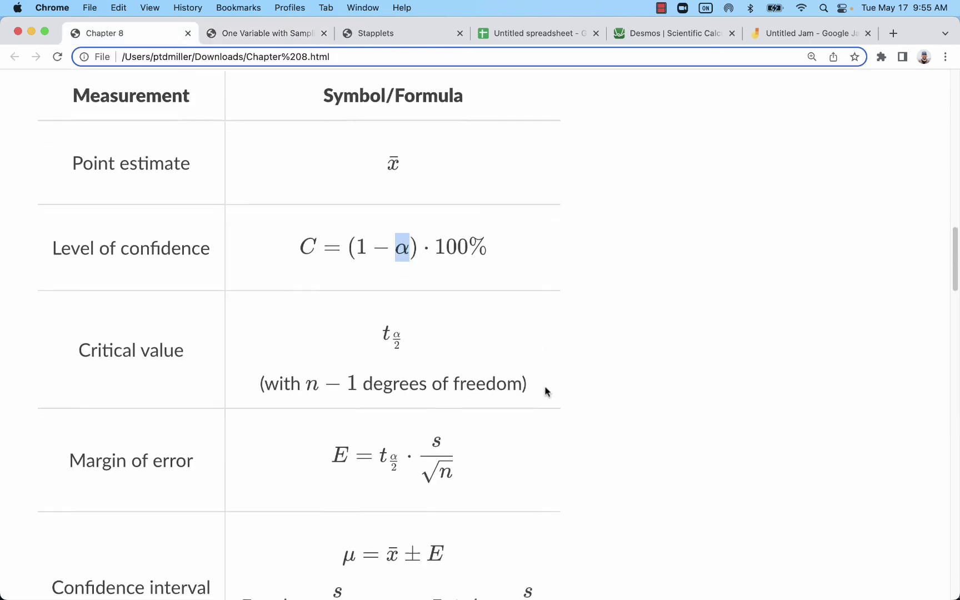
pyautogui.scroll(-4, 553, 408)
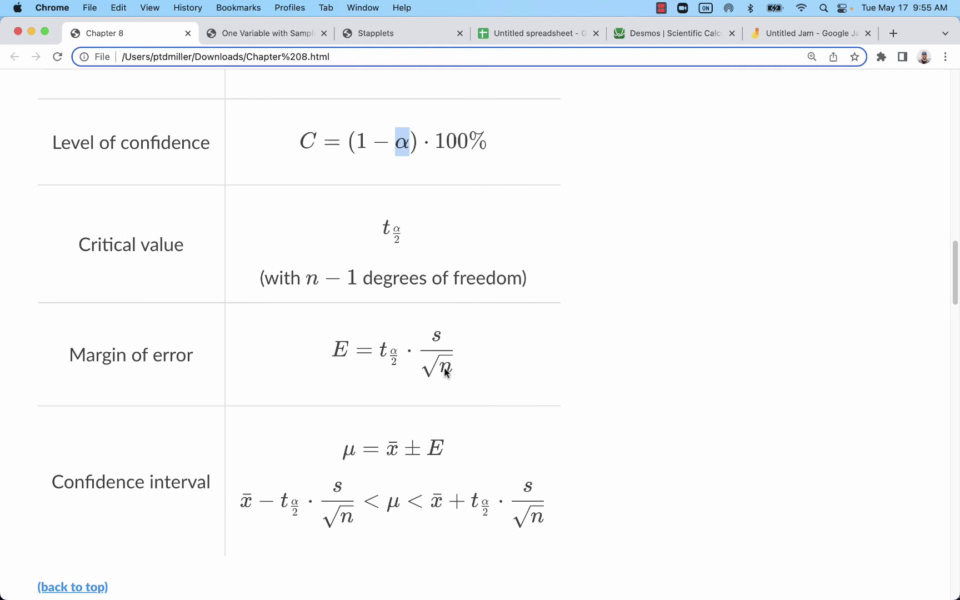
pyautogui.moveTo(377, 218); pyautogui.dragTo(392, 229)
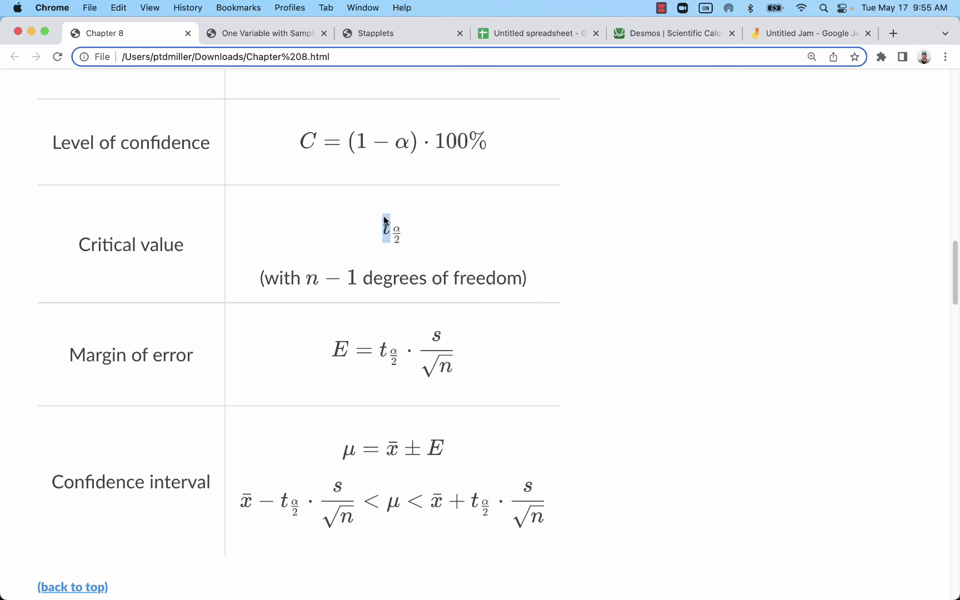
pyautogui.scroll(-2, 498, 315)
pyautogui.scroll(-2, 497, 316)
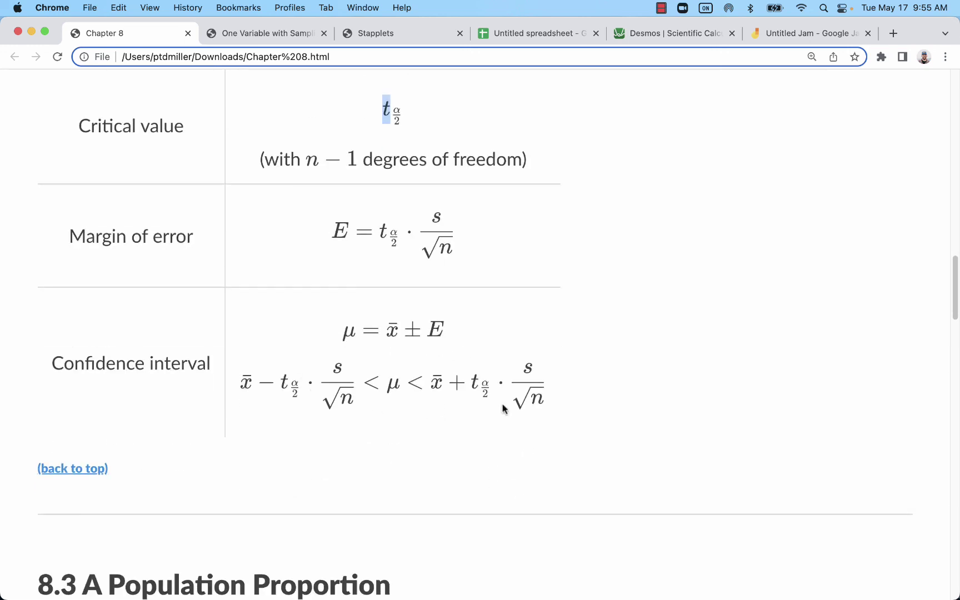